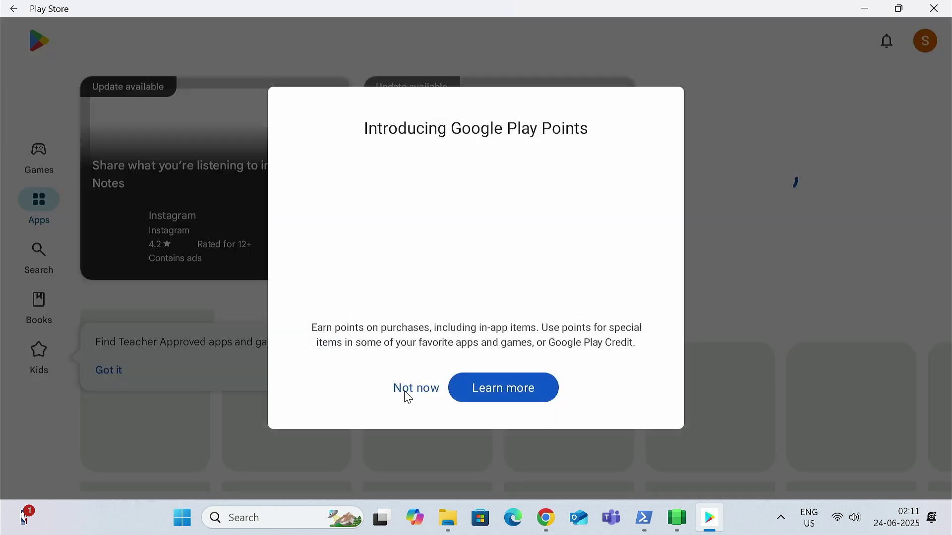
- Dismiss the Google Play Points popup and browse the Games section of the Play Store
{"action": "left_click", "coordinate": [405, 391]}
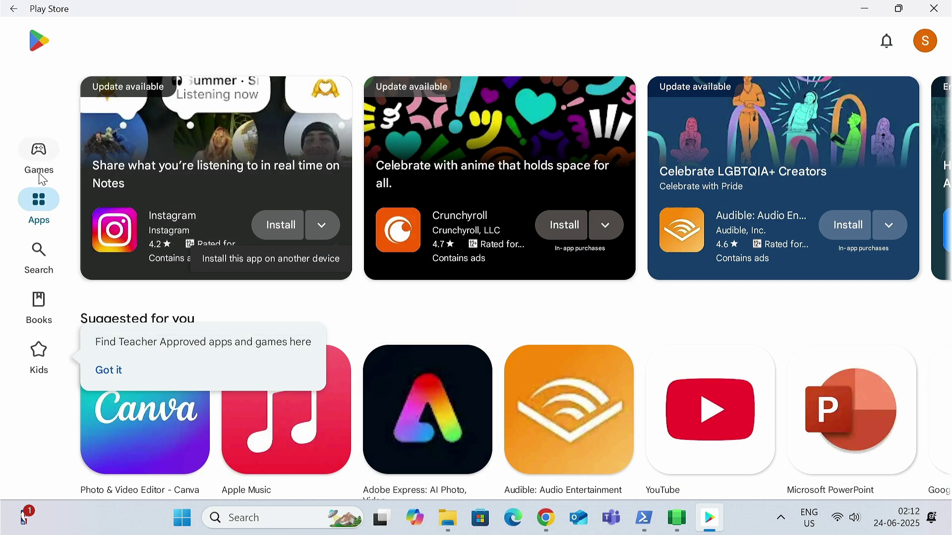
{"action": "left_click", "coordinate": [42, 174]}
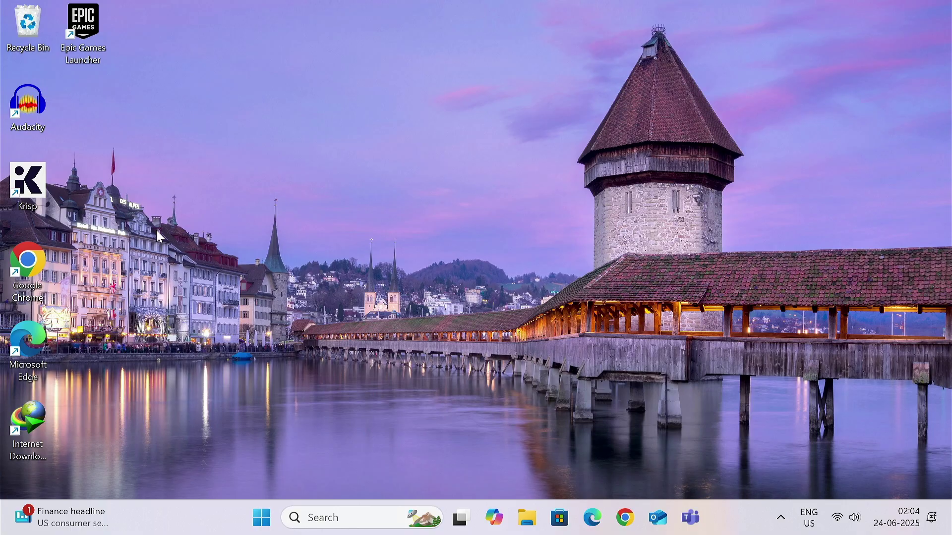
- Open Task Manager and show its CPU Performance page to confirm Virtualization is Enabled
{"action": "left_click", "coordinate": [354, 524]}
{"action": "type", "text": "task"}
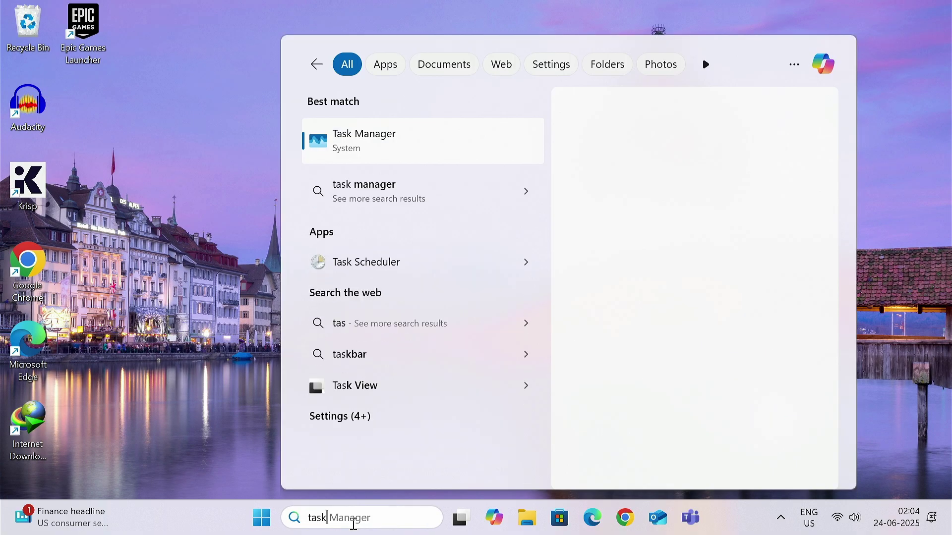
{"action": "type", "text": " manager"}
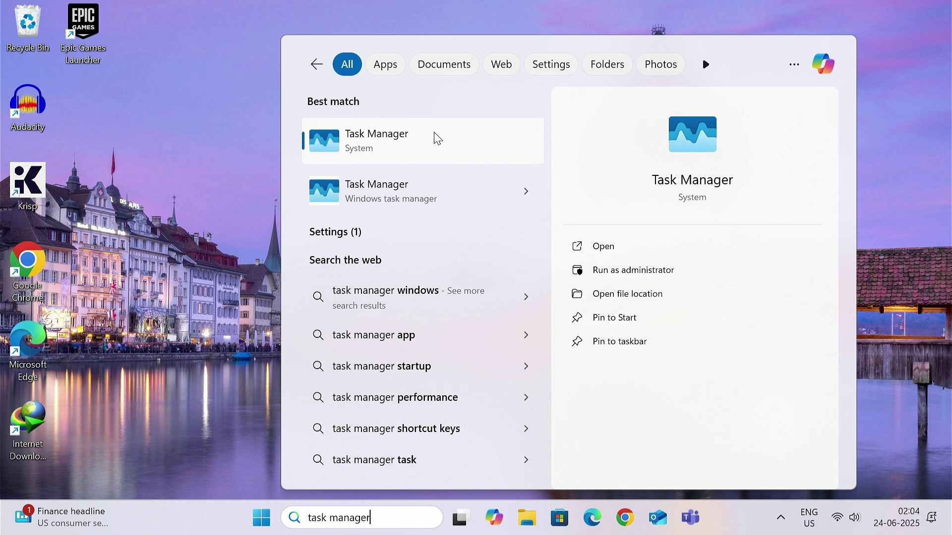
{"action": "left_click", "coordinate": [435, 137]}
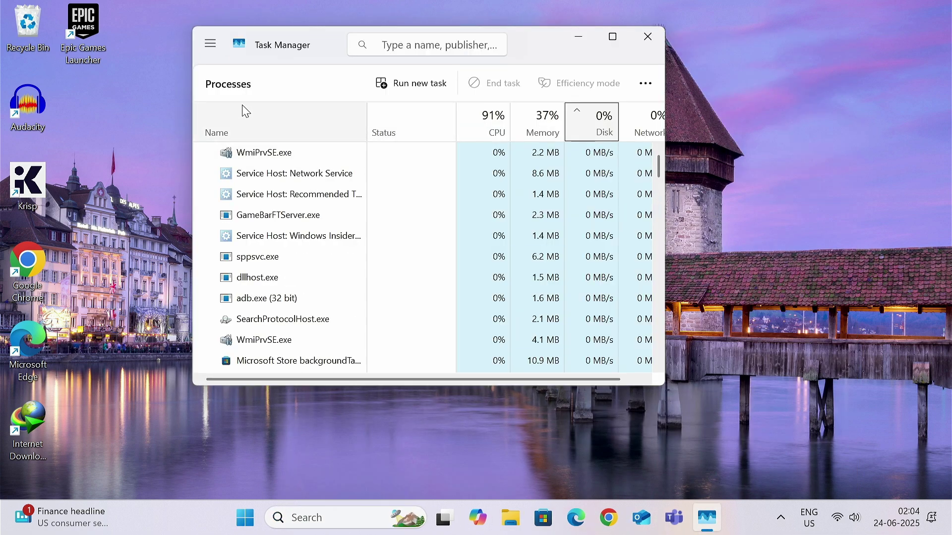
{"action": "left_click", "coordinate": [211, 45]}
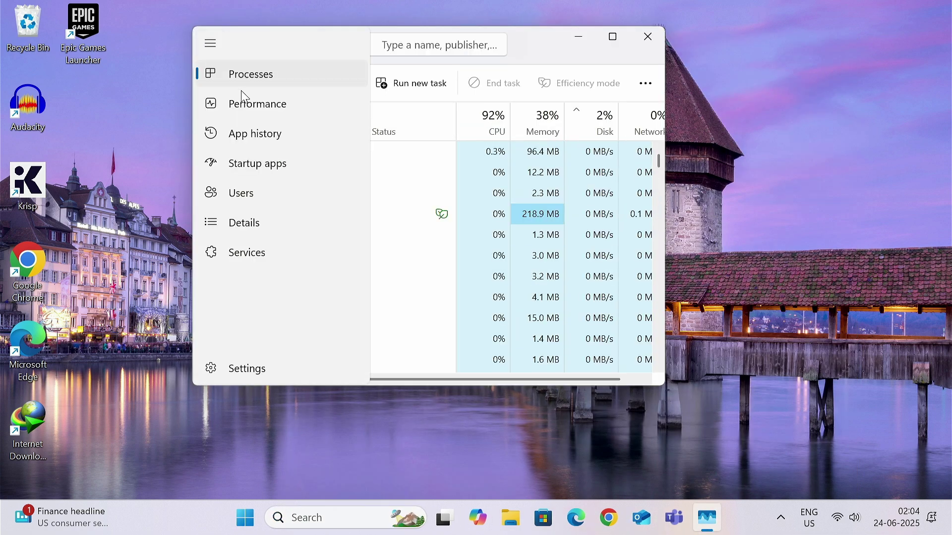
{"action": "left_click", "coordinate": [255, 105]}
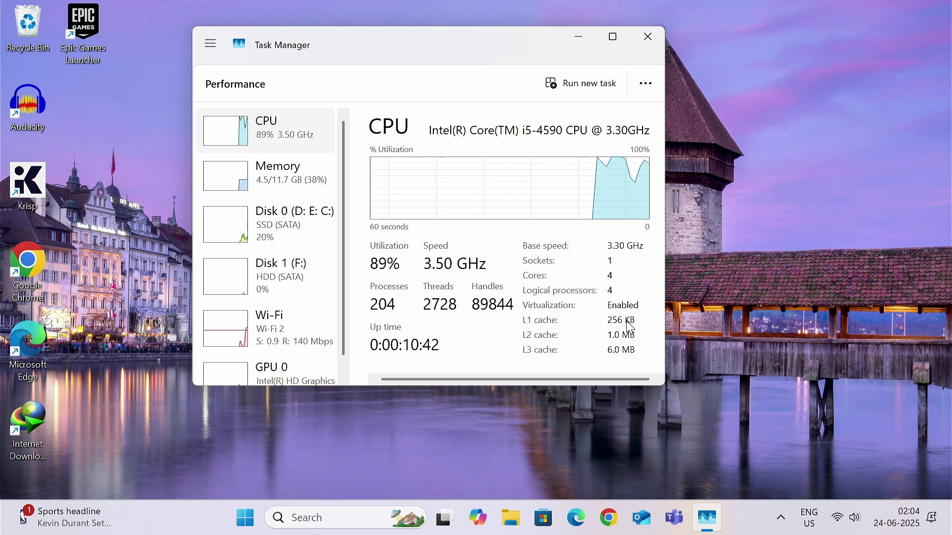
- Close Task Manager, then apply Windows Features with Virtual Machine Platform and Windows Hypervisor Platform checked
{"action": "left_click", "coordinate": [647, 40]}
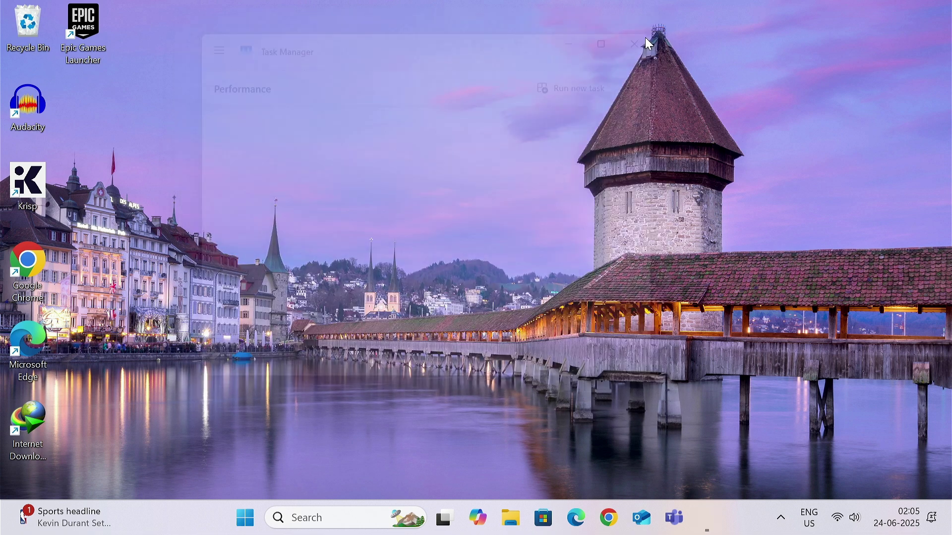
{"action": "left_click", "coordinate": [336, 516]}
{"action": "type", "text": "turn"}
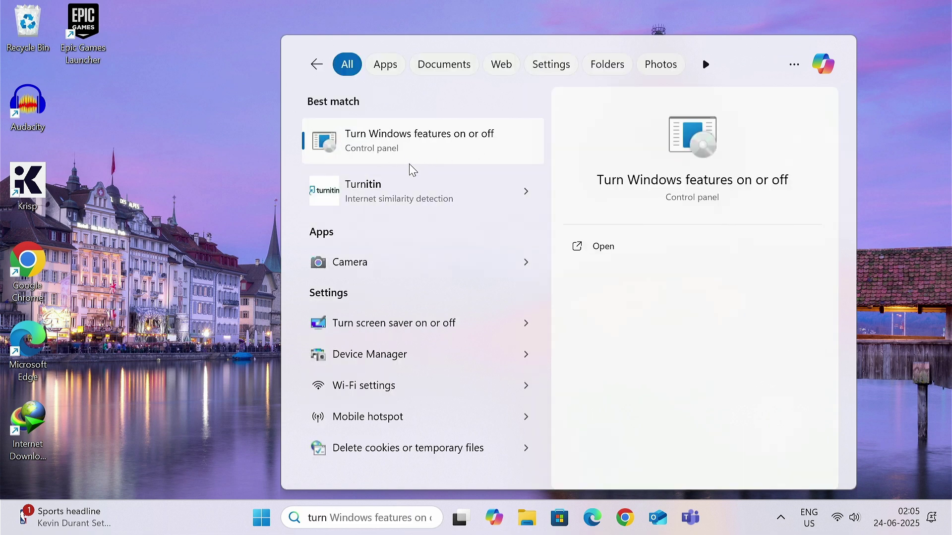
{"action": "left_click", "coordinate": [444, 161]}
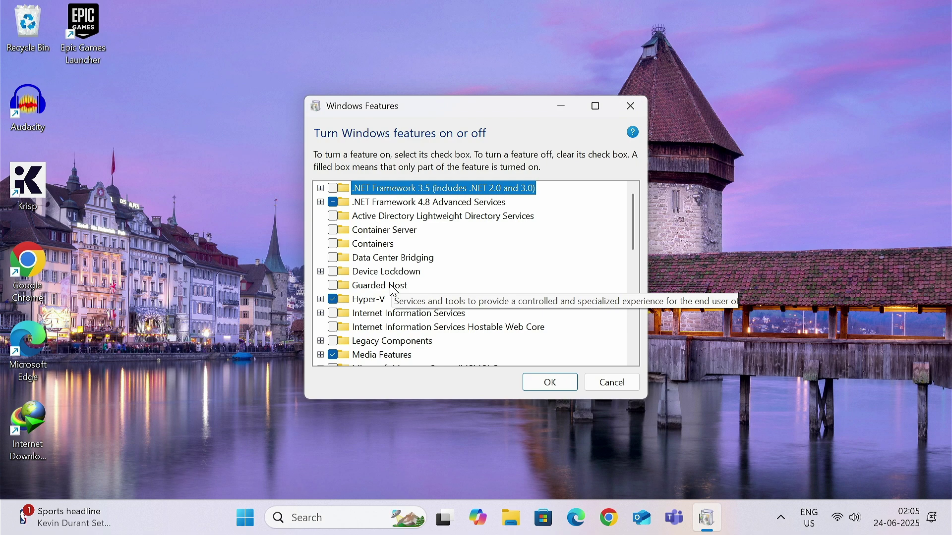
{"action": "scroll", "coordinate": [361, 308], "scroll_direction": "down", "scroll_amount": 5}
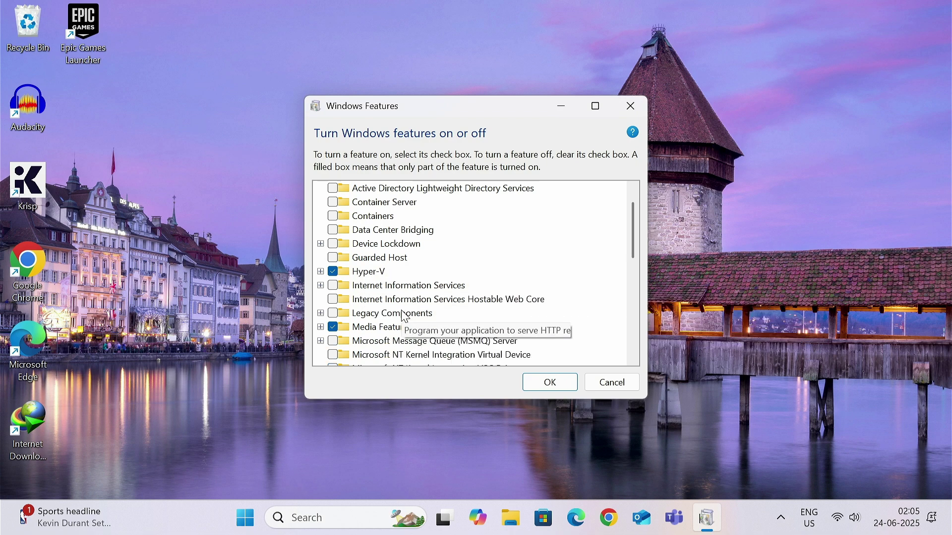
{"action": "scroll", "coordinate": [406, 312], "scroll_direction": "down", "scroll_amount": 2}
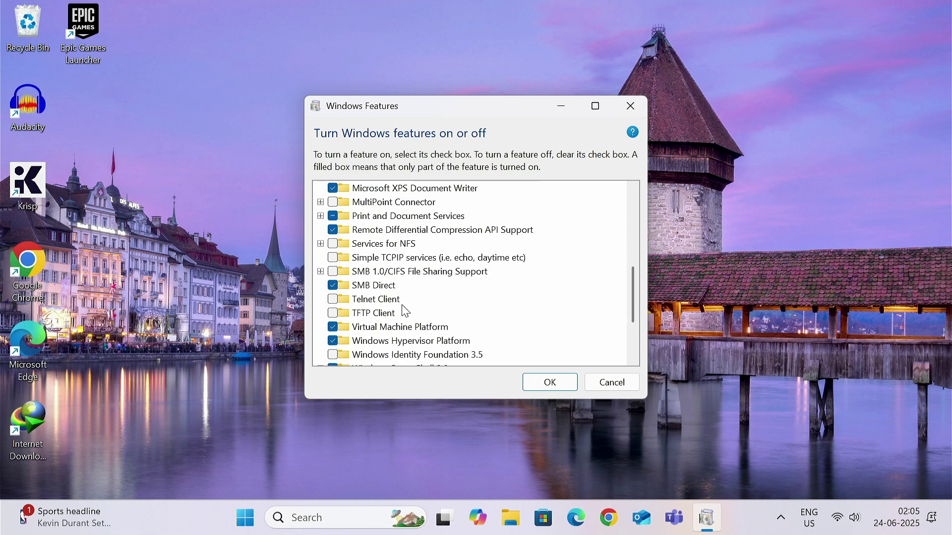
{"action": "scroll", "coordinate": [416, 322], "scroll_direction": "down", "scroll_amount": 1}
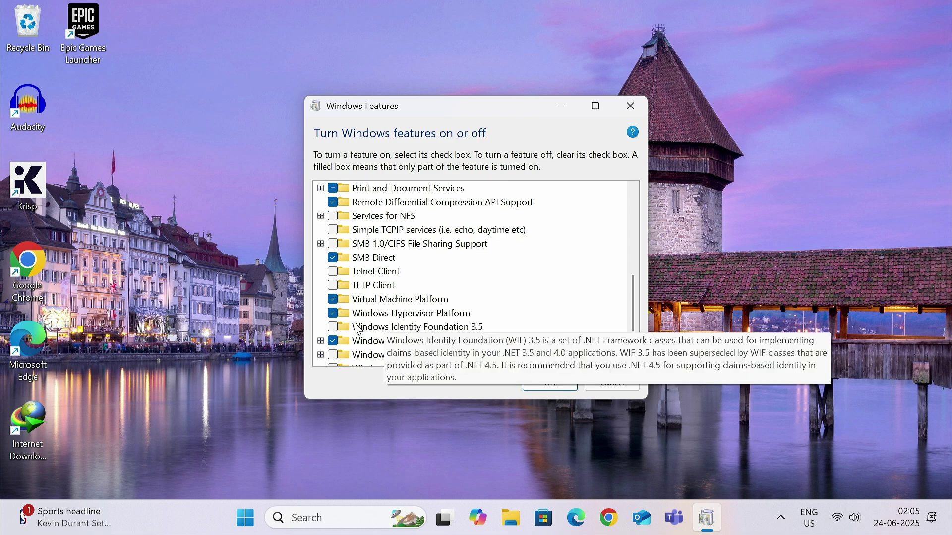
{"action": "scroll", "coordinate": [427, 321], "scroll_direction": "down", "scroll_amount": 1}
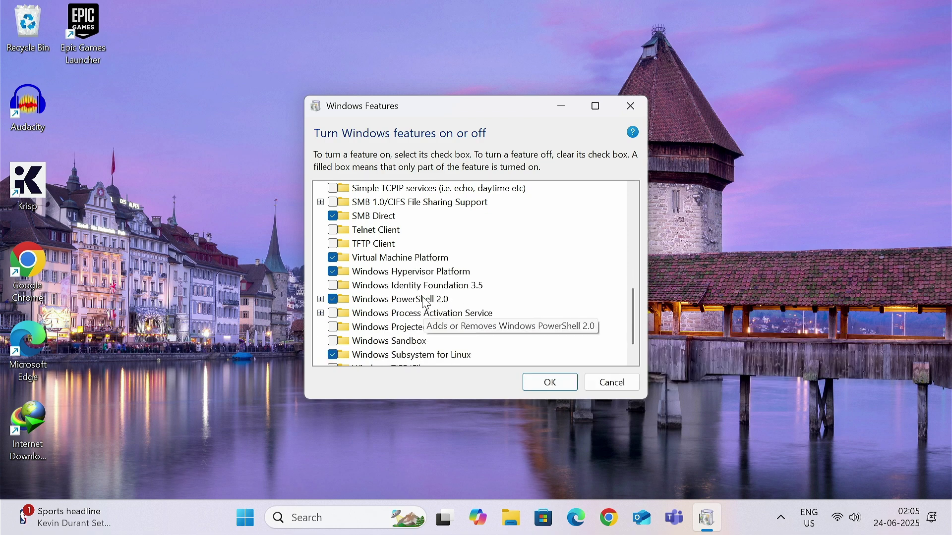
{"action": "scroll", "coordinate": [355, 342], "scroll_direction": "down", "scroll_amount": 1}
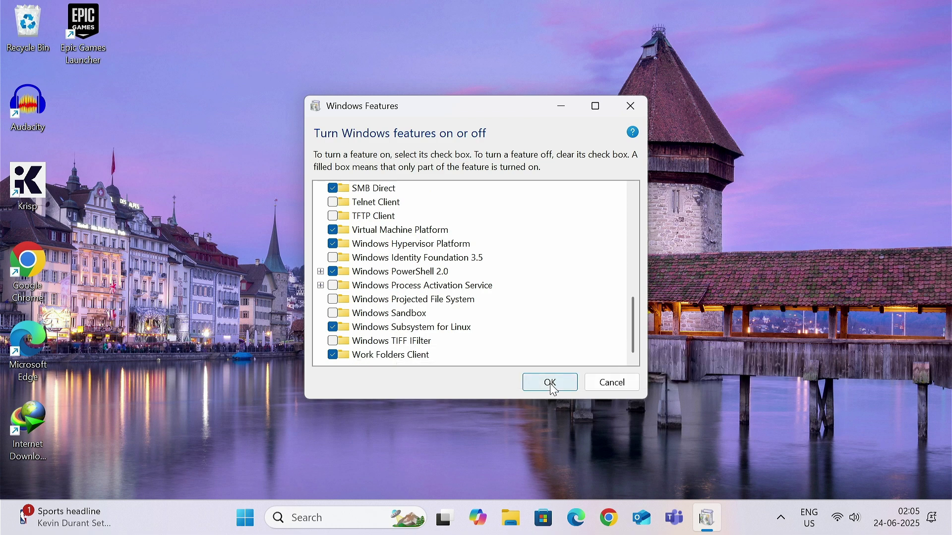
{"action": "left_click", "coordinate": [550, 383]}
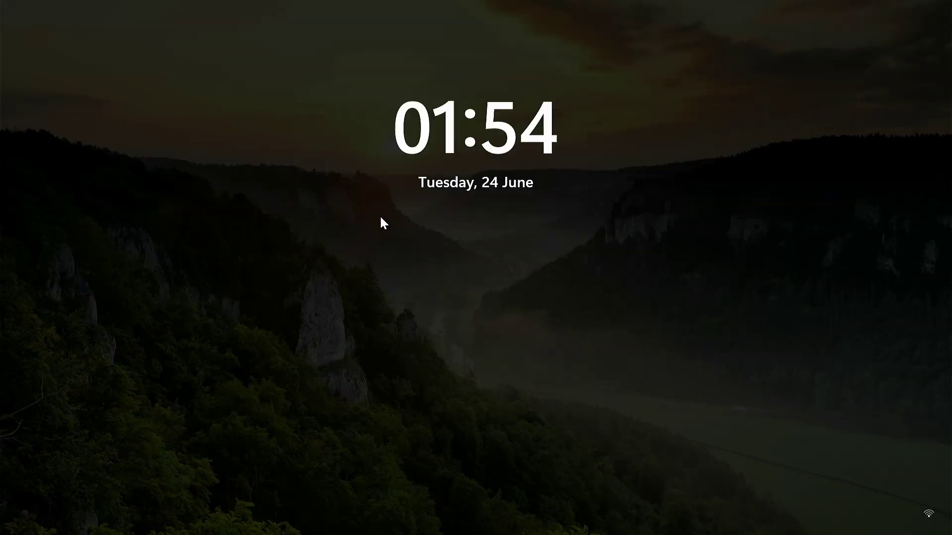
- After the restart finishes, dismiss the lock screen to sign back in to the desktop
{"action": "left_click", "coordinate": [381, 222]}
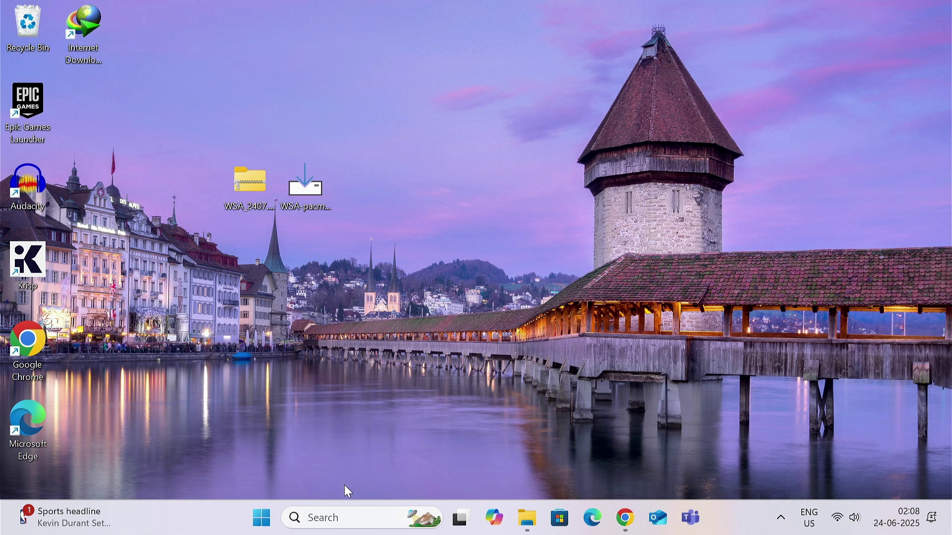
- Verify Developer Mode is On under System > For developers in Settings, then close Settings
{"action": "left_click", "coordinate": [342, 518]}
{"action": "type", "text": "sett"}
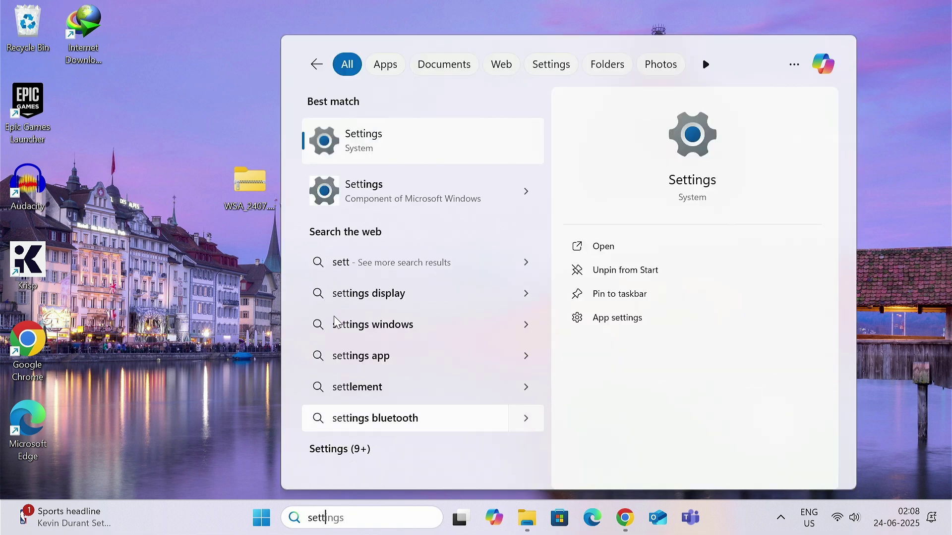
{"action": "left_click", "coordinate": [388, 142]}
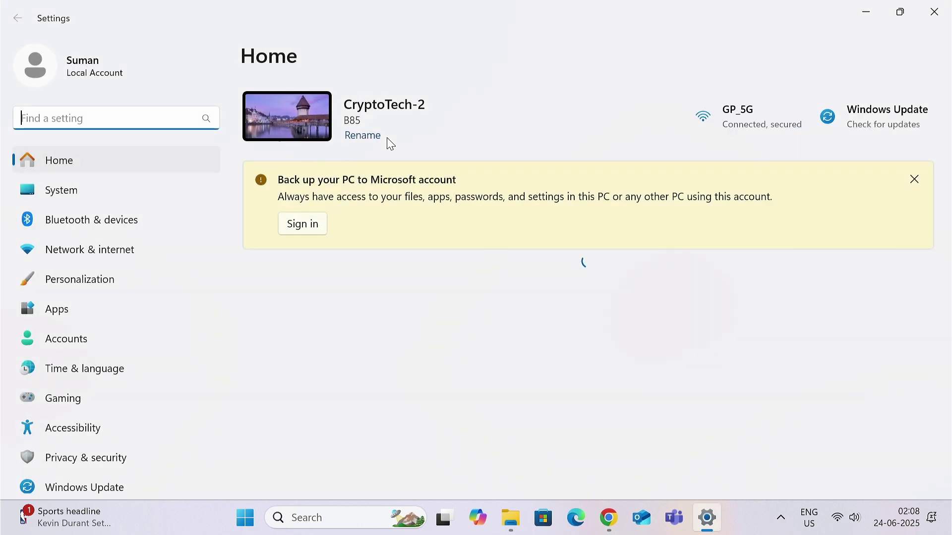
{"action": "left_click", "coordinate": [90, 200]}
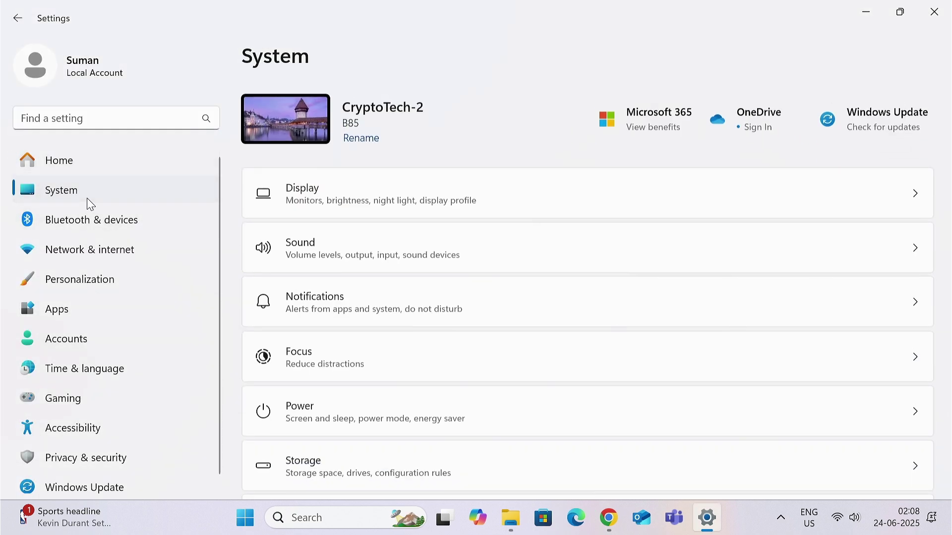
{"action": "scroll", "coordinate": [378, 334], "scroll_direction": "down", "scroll_amount": 7}
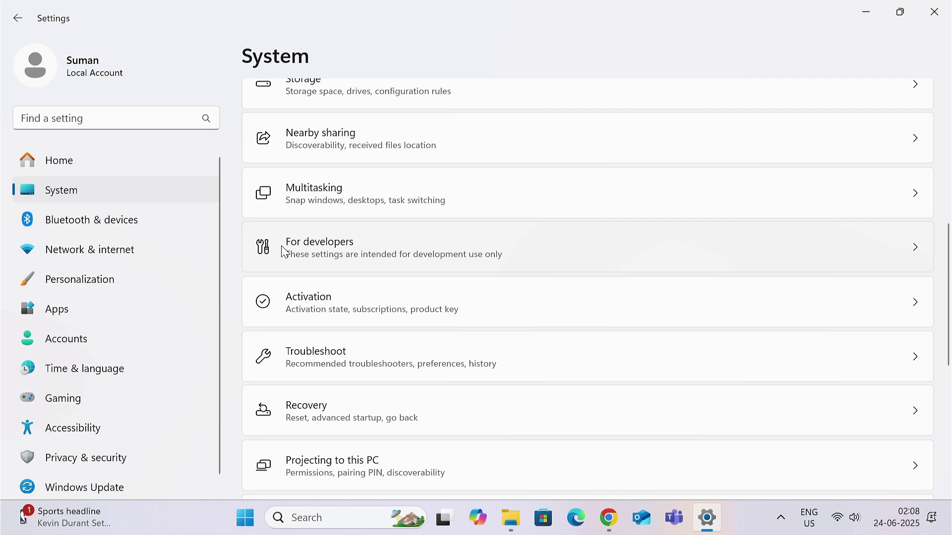
{"action": "left_click", "coordinate": [353, 254]}
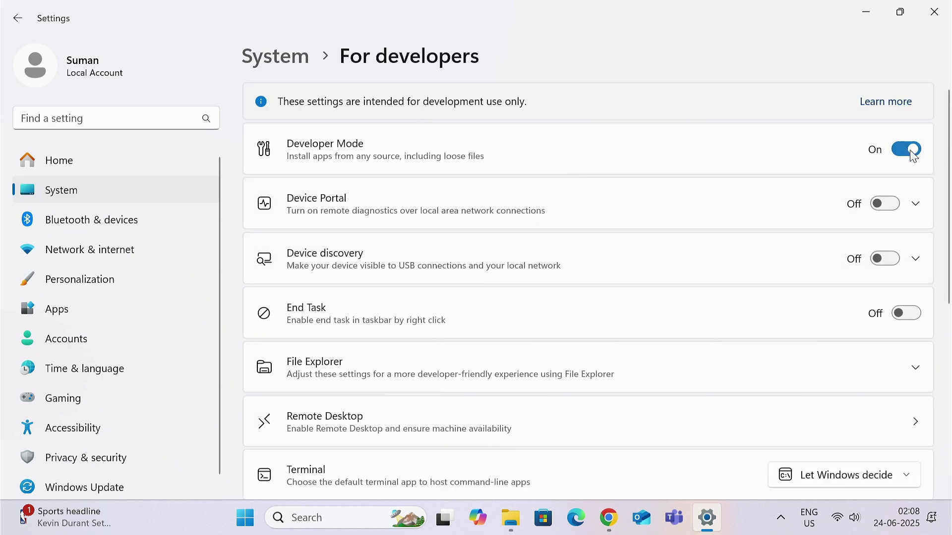
{"action": "left_click", "coordinate": [934, 11]}
- Extract the WSA archive into its own folder on the desktop beside the PacMan installer
{"action": "double_click", "coordinate": [248, 194]}
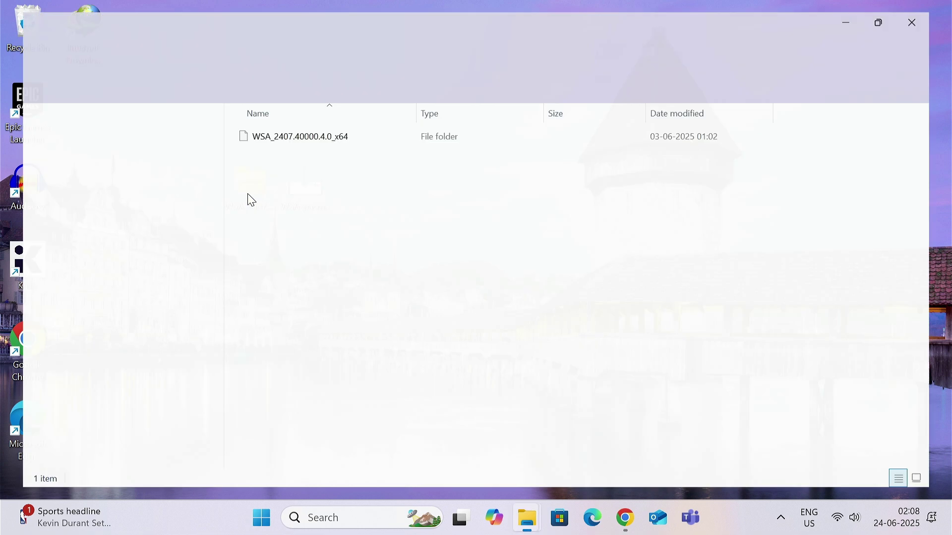
{"action": "key", "text": "super+d"}
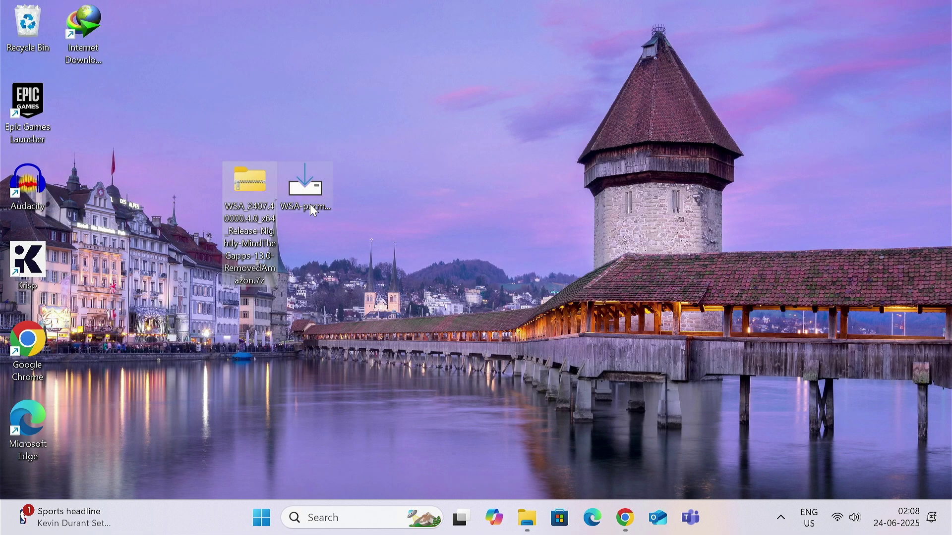
{"action": "right_click", "coordinate": [243, 190]}
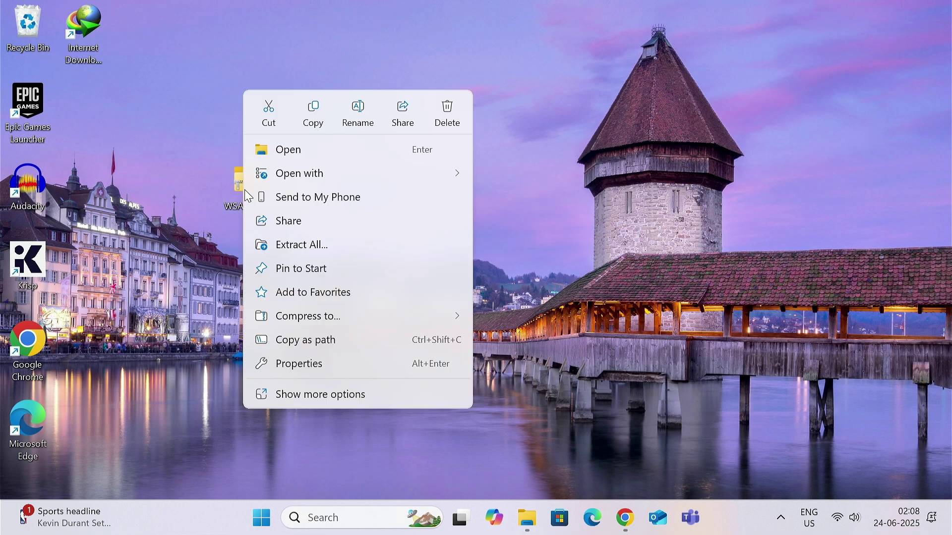
{"action": "left_click", "coordinate": [315, 396]}
{"action": "mouse_move", "coordinate": [299, 234]}
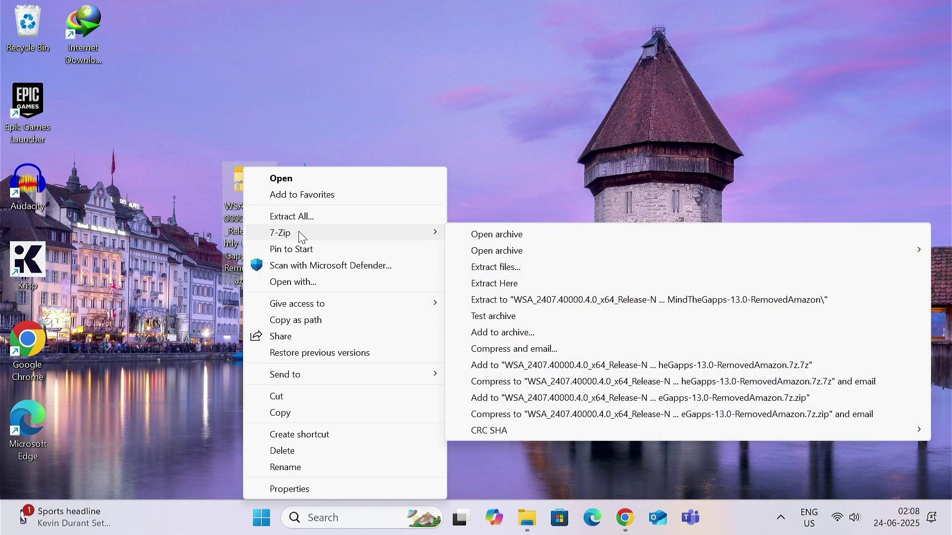
{"action": "left_click", "coordinate": [548, 300]}
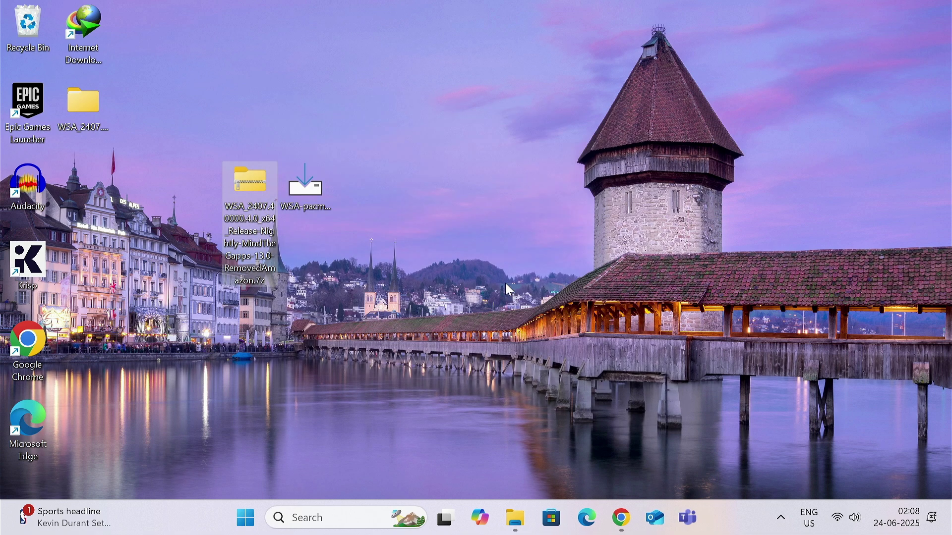
{"action": "left_click_drag", "start_coordinate": [250, 186], "coordinate": [472, 22]}
{"action": "left_click_drag", "start_coordinate": [80, 124], "coordinate": [244, 218]}
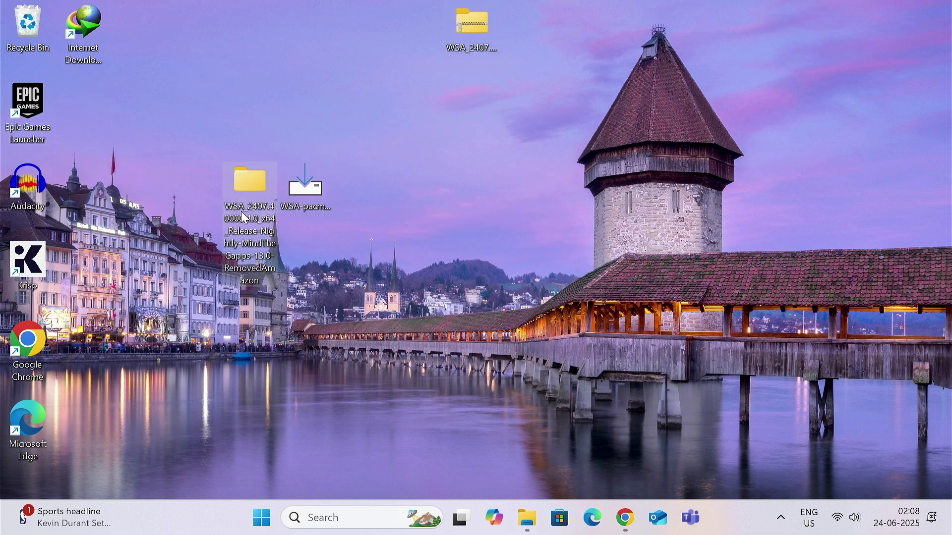
- In the WSA_2407.40000.4.0_x64 folder, run Run.bat as administrator
{"action": "double_click", "coordinate": [248, 179]}
{"action": "double_click", "coordinate": [303, 133]}
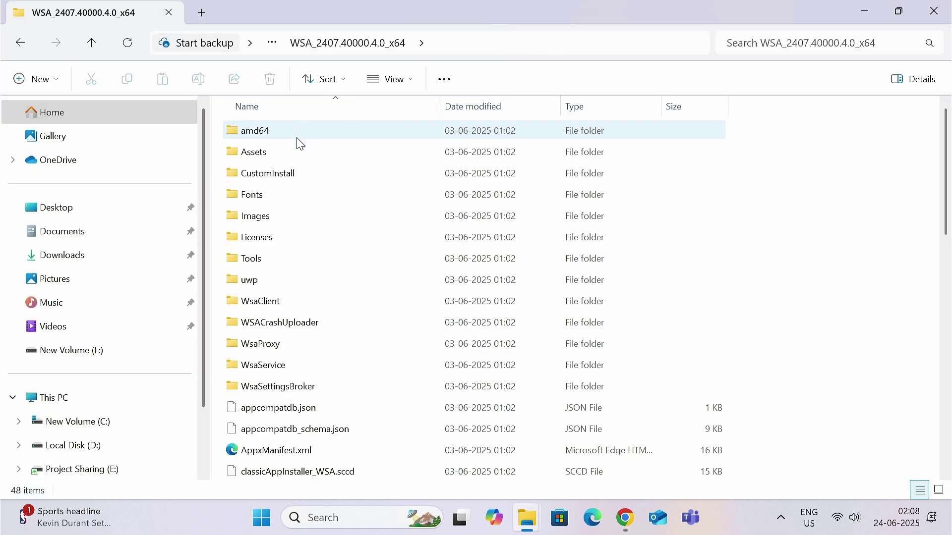
{"action": "scroll", "coordinate": [299, 327], "scroll_direction": "down", "scroll_amount": 9}
{"action": "scroll", "coordinate": [302, 330], "scroll_direction": "down", "scroll_amount": 2}
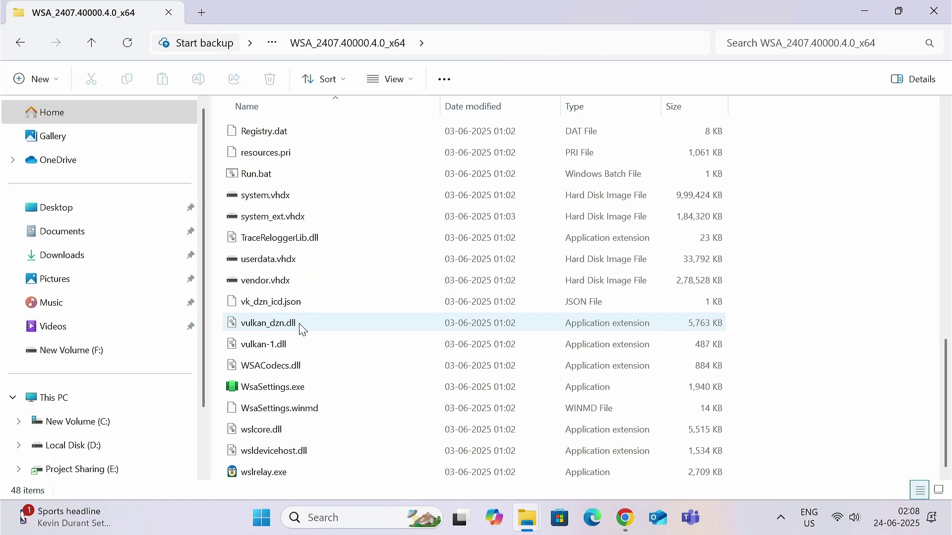
{"action": "left_click", "coordinate": [285, 179]}
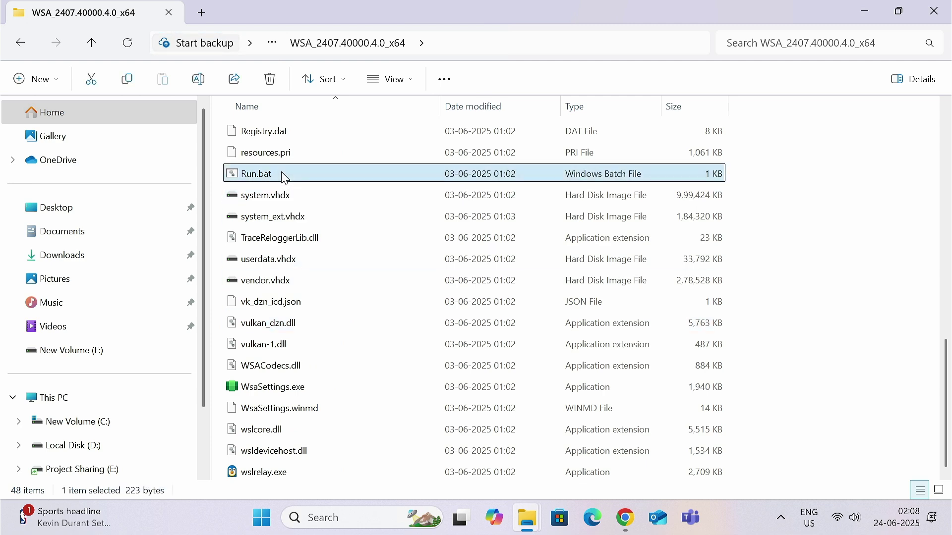
{"action": "right_click", "coordinate": [285, 178]}
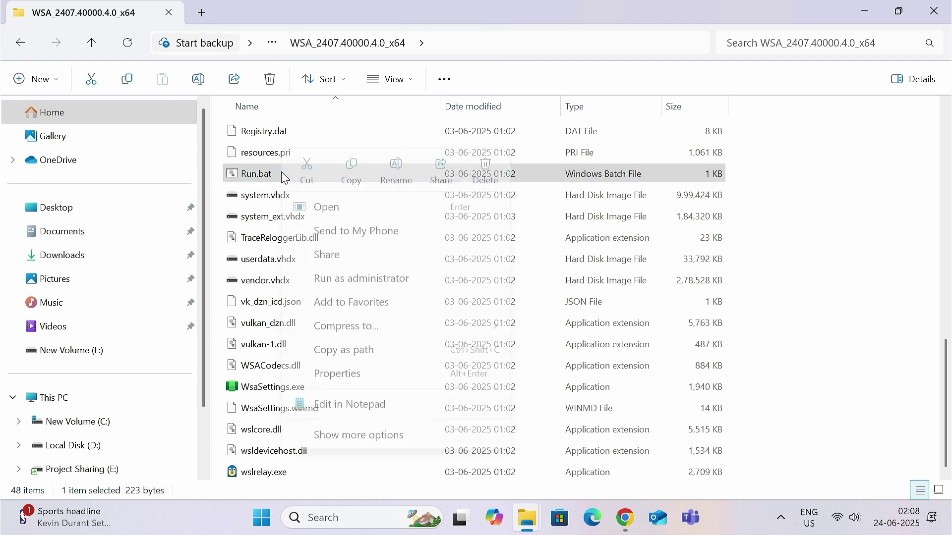
{"action": "left_click", "coordinate": [352, 284]}
- Approve the admin prompt, decline optional diagnostic data, and close the Android settings and Play Store windows
{"action": "left_click", "coordinate": [395, 381]}
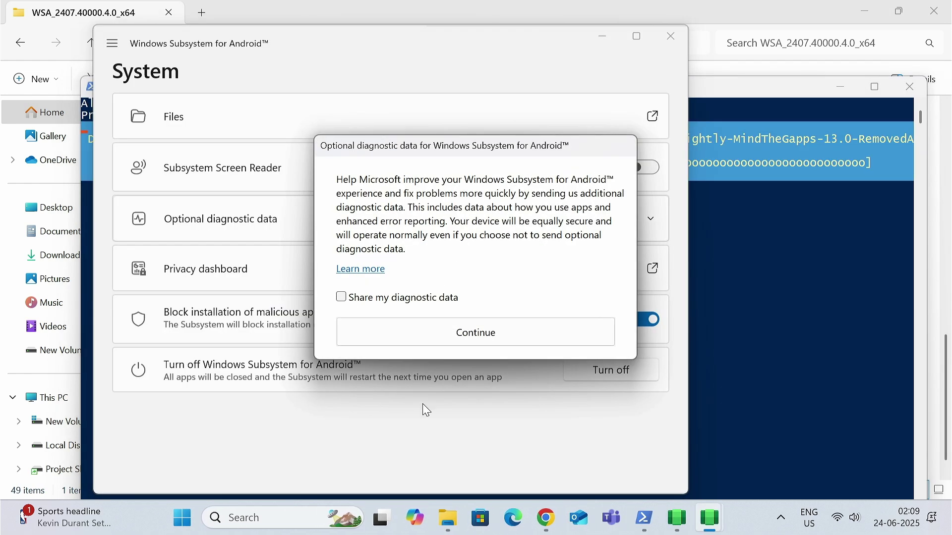
{"action": "left_click", "coordinate": [453, 338]}
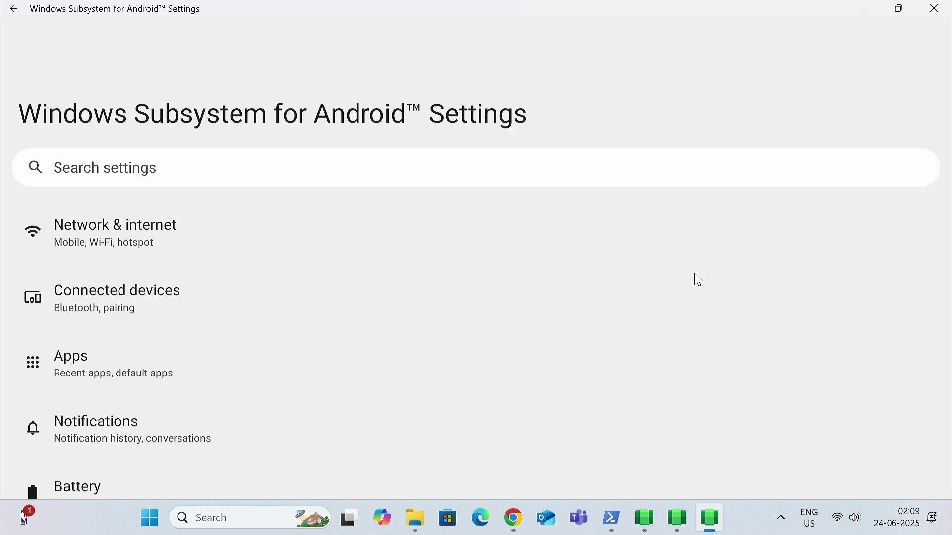
{"action": "scroll", "coordinate": [289, 297], "scroll_direction": "down", "scroll_amount": 7}
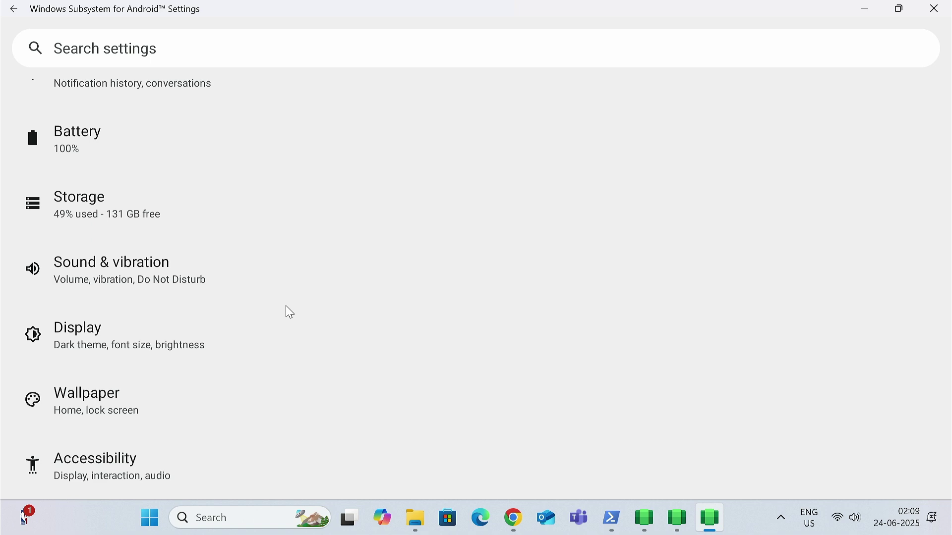
{"action": "scroll", "coordinate": [290, 312], "scroll_direction": "down", "scroll_amount": 3}
{"action": "left_click", "coordinate": [935, 8]}
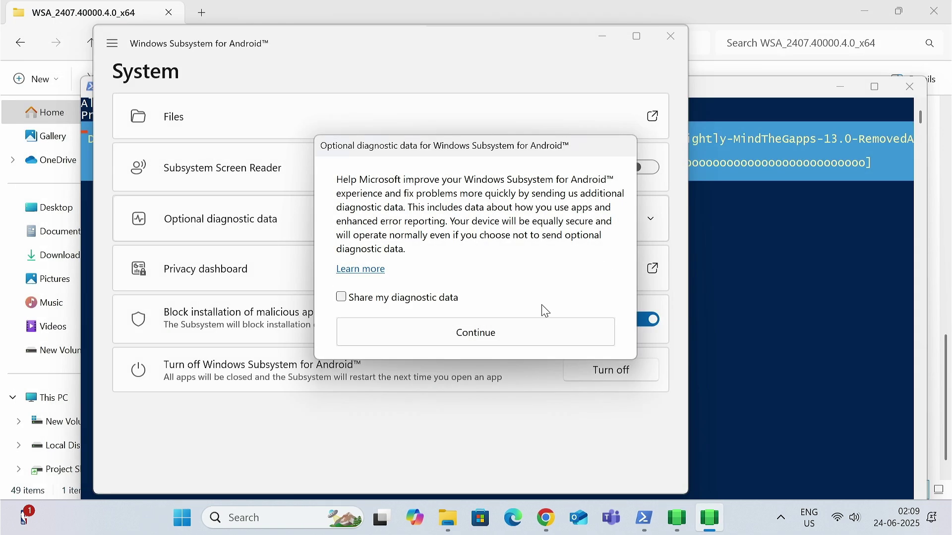
{"action": "left_click", "coordinate": [539, 332]}
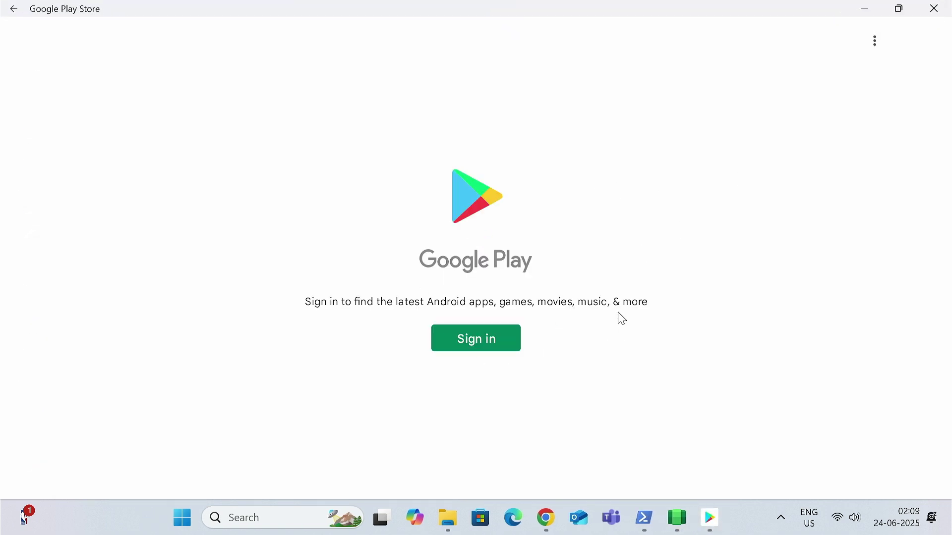
{"action": "left_click", "coordinate": [935, 9]}
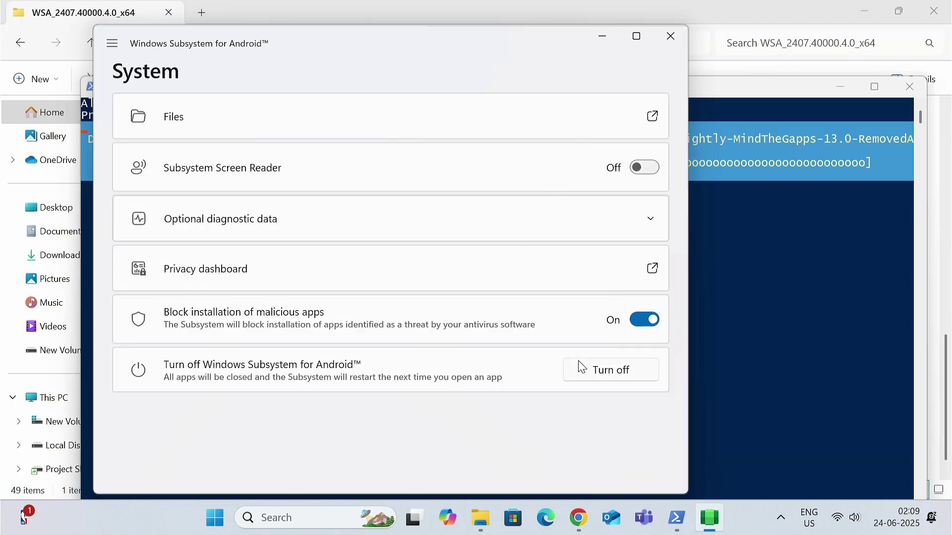
- Turn Developer mode On in the subsystem's Advanced settings
{"action": "left_click", "coordinate": [113, 44]}
{"action": "left_click", "coordinate": [207, 149]}
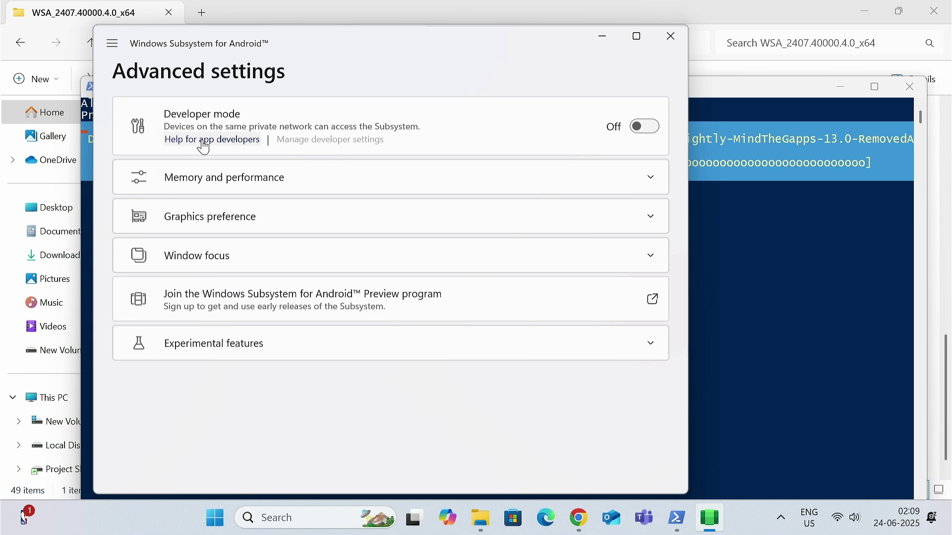
{"action": "left_click", "coordinate": [655, 132]}
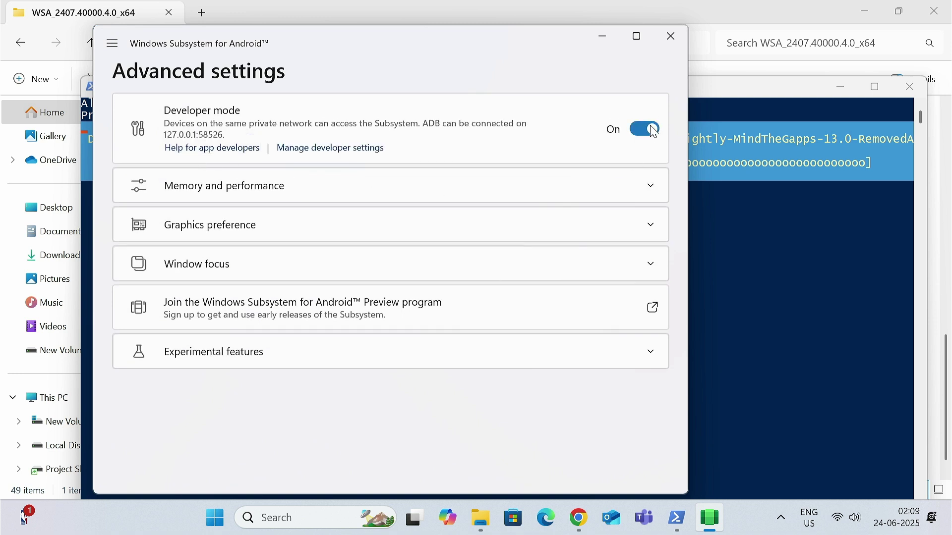
- Launch the Play Store from the subsystem's installed Apps list
{"action": "left_click", "coordinate": [112, 43]}
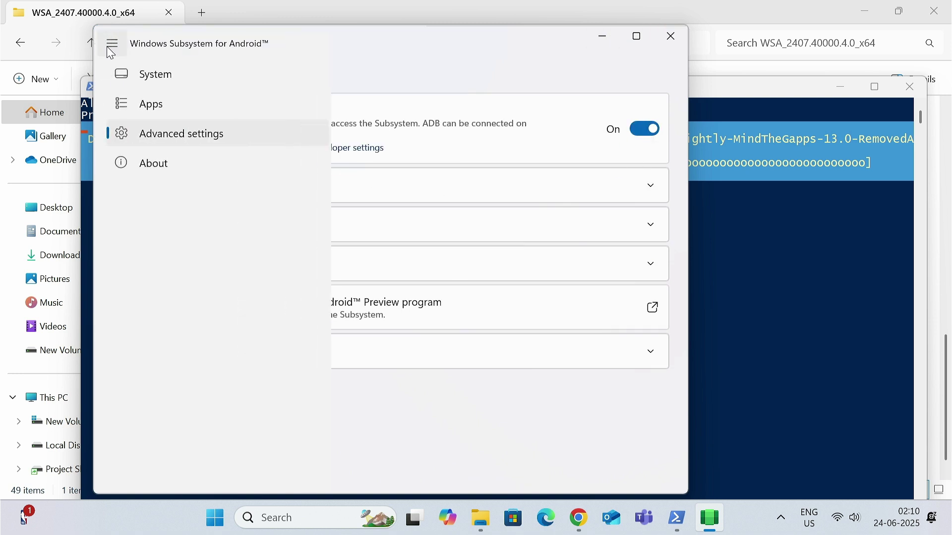
{"action": "left_click", "coordinate": [151, 105]}
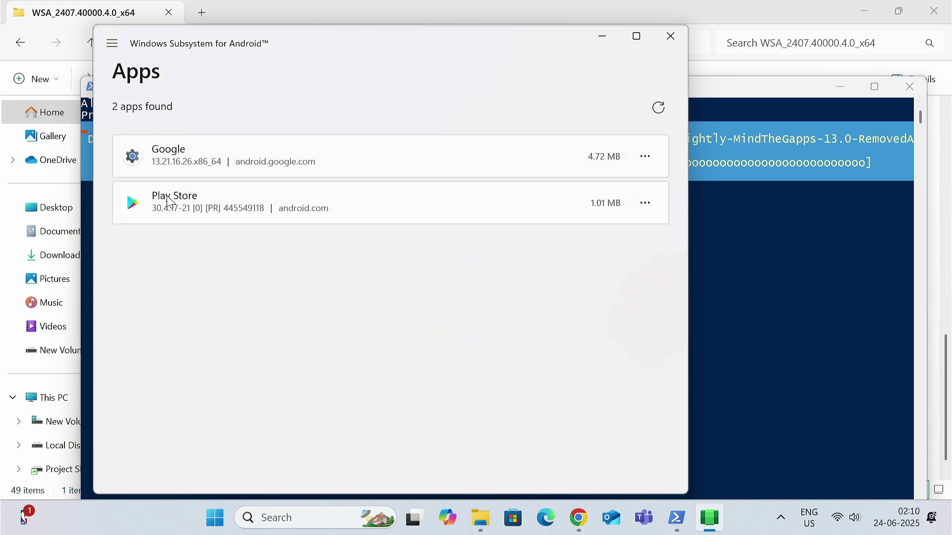
{"action": "left_click", "coordinate": [646, 203]}
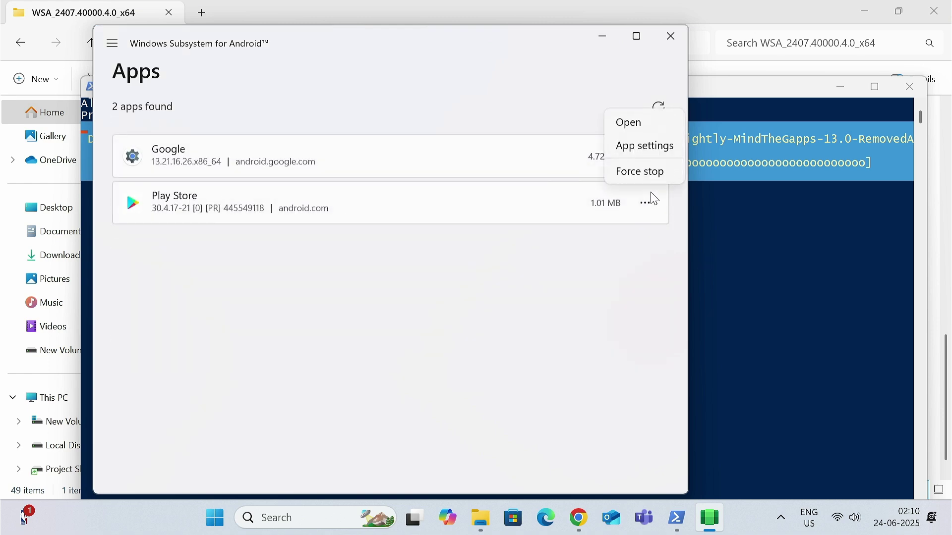
{"action": "left_click", "coordinate": [647, 124]}
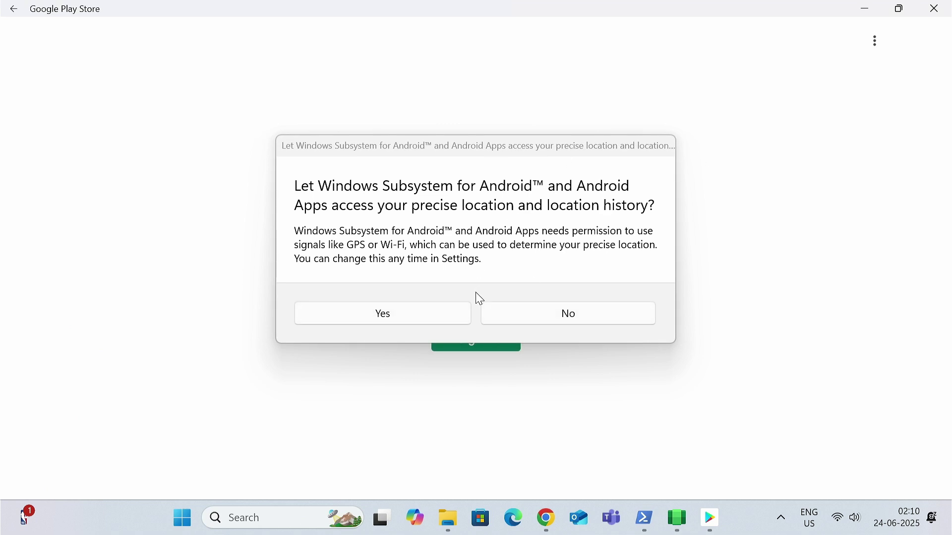
- Allow location access, sign in with the Google account and password, and agree to the terms
{"action": "left_click", "coordinate": [425, 313]}
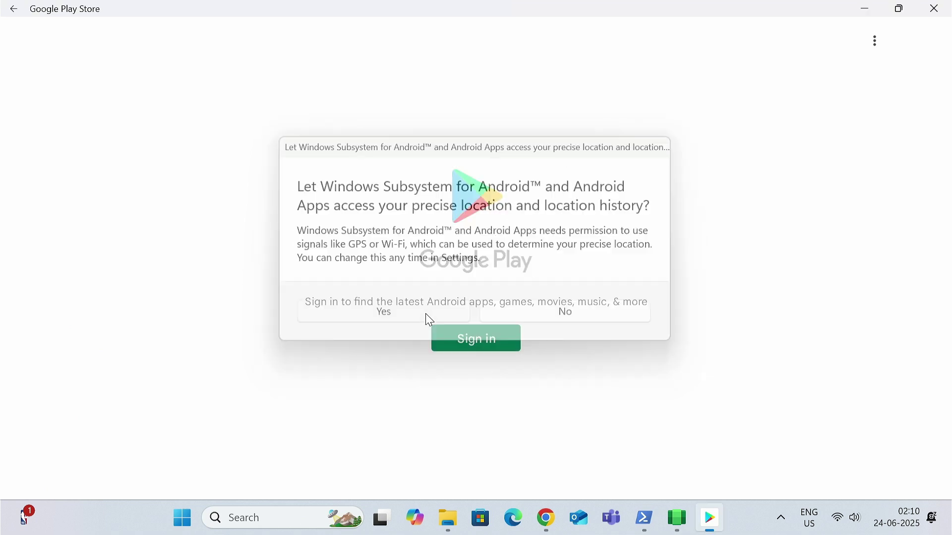
{"action": "left_click", "coordinate": [475, 337]}
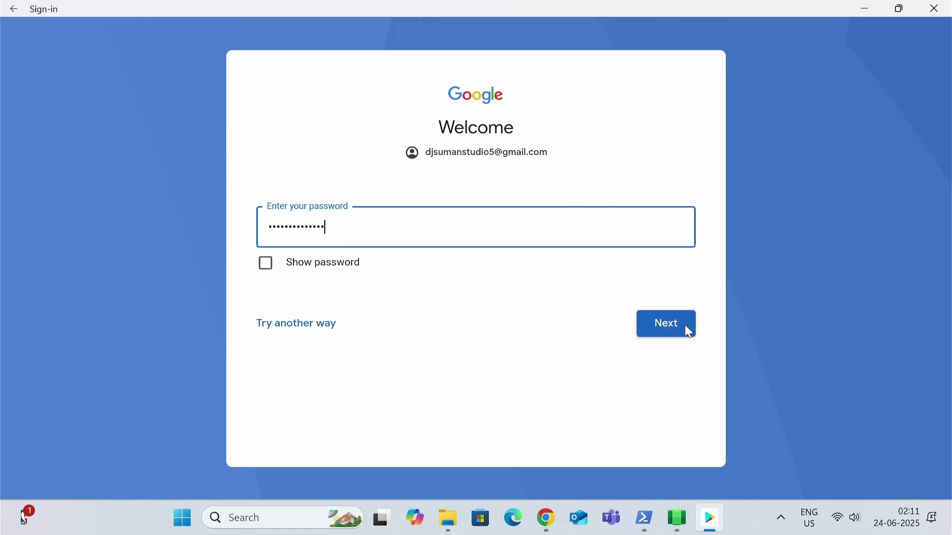
{"action": "left_click", "coordinate": [683, 323]}
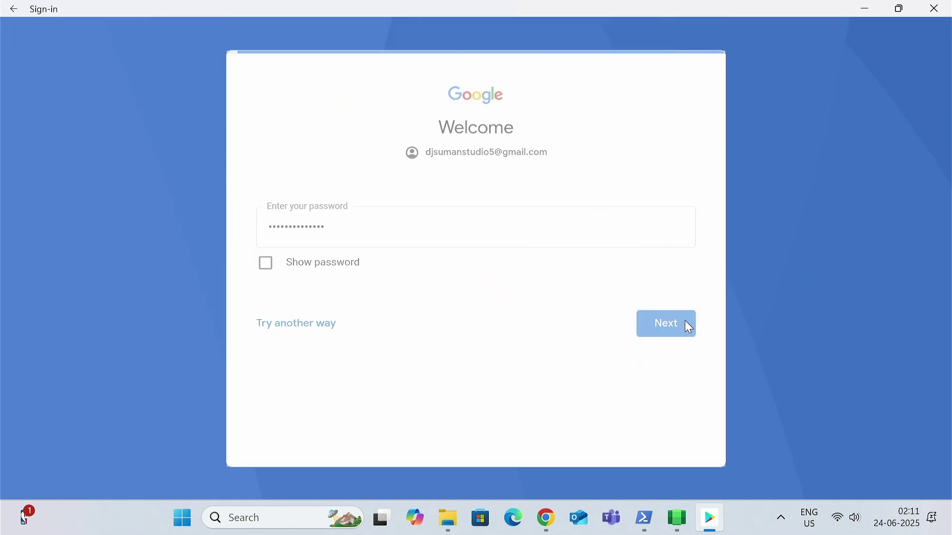
{"action": "left_click", "coordinate": [657, 343]}
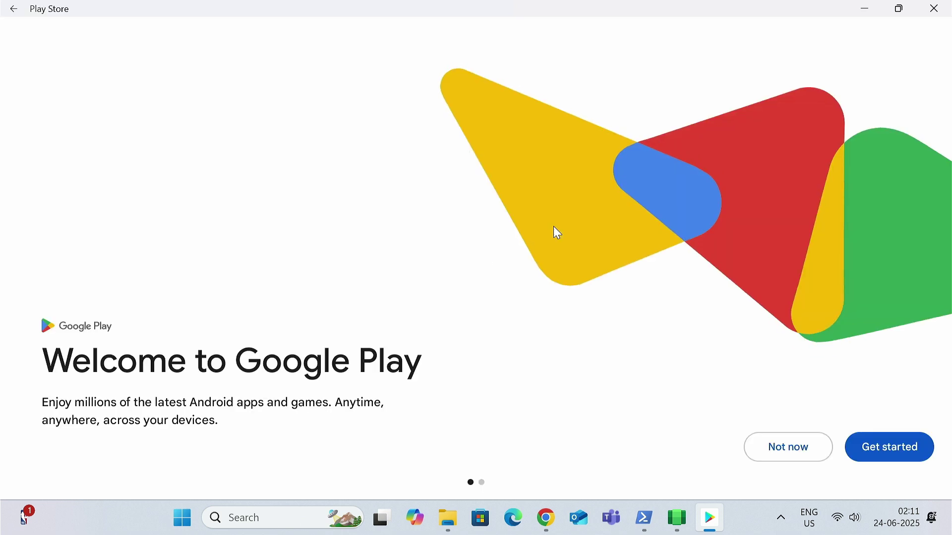
- Dismiss the welcome screen and Play Points offer, then install Subway Surfers
{"action": "left_click", "coordinate": [789, 448]}
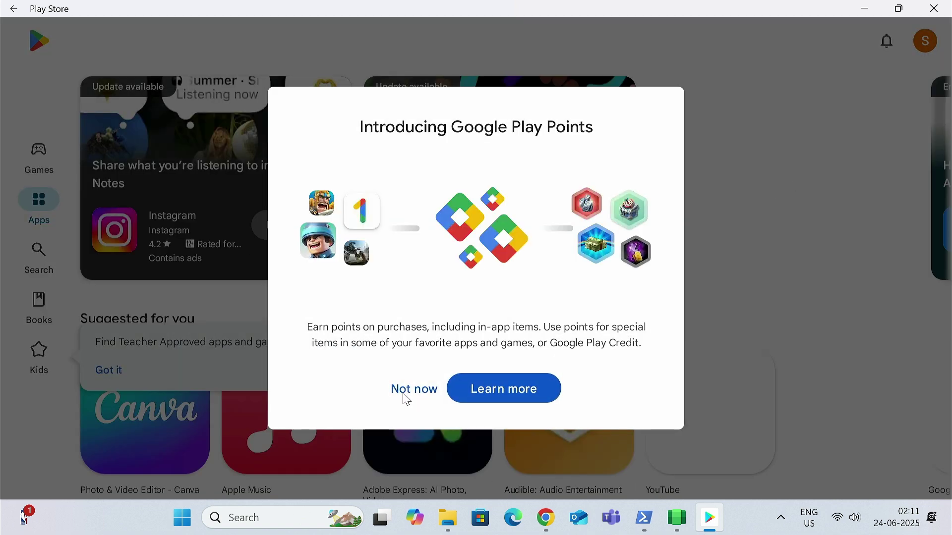
{"action": "left_click", "coordinate": [403, 392]}
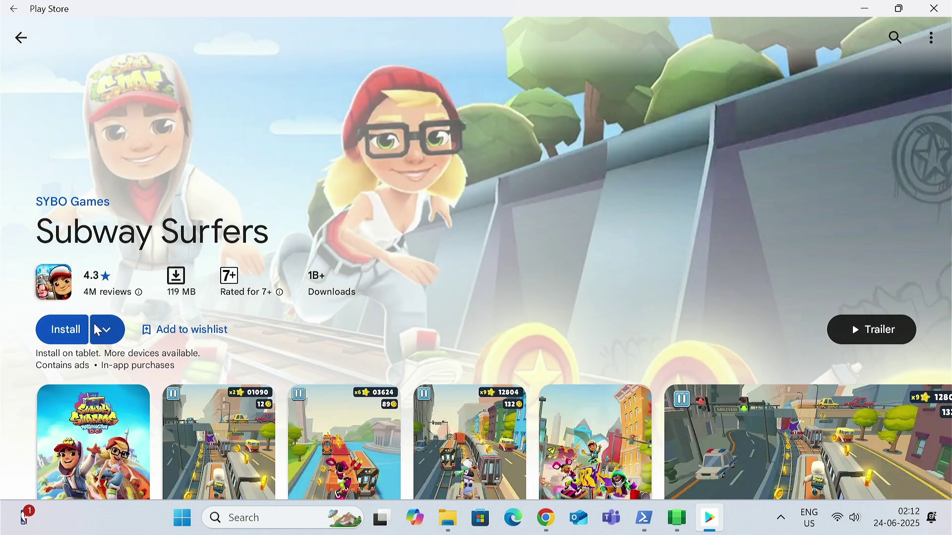
{"action": "left_click", "coordinate": [73, 336]}
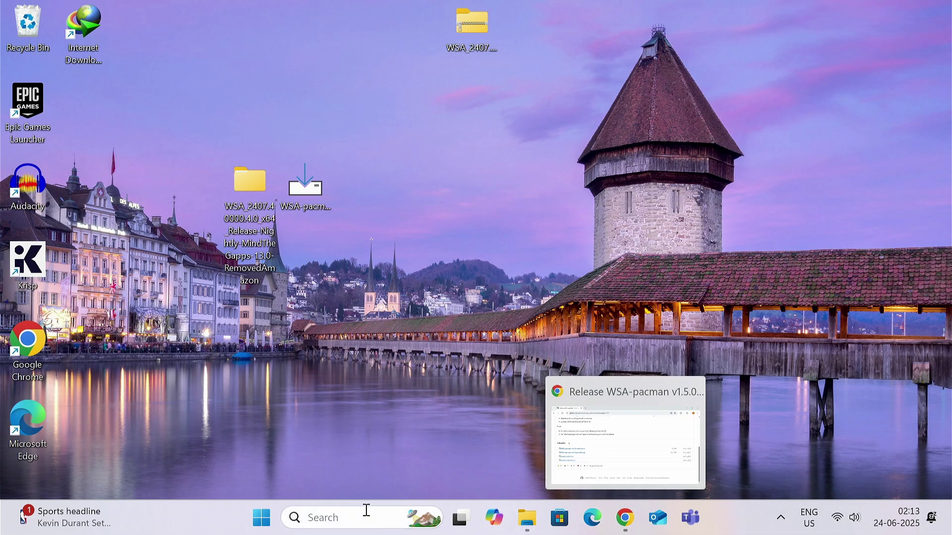
- Launch Windows Subsystem for Android and open Subway Surf from its installed Apps list
{"action": "left_click", "coordinate": [365, 511]}
{"action": "type", "text": "win"}
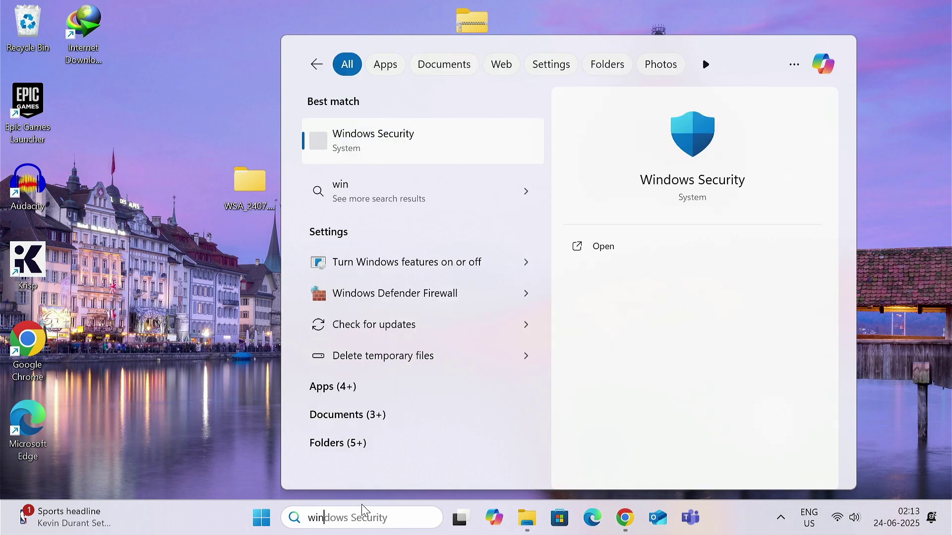
{"action": "type", "text": "dows"}
{"action": "type", "text": "sub"}
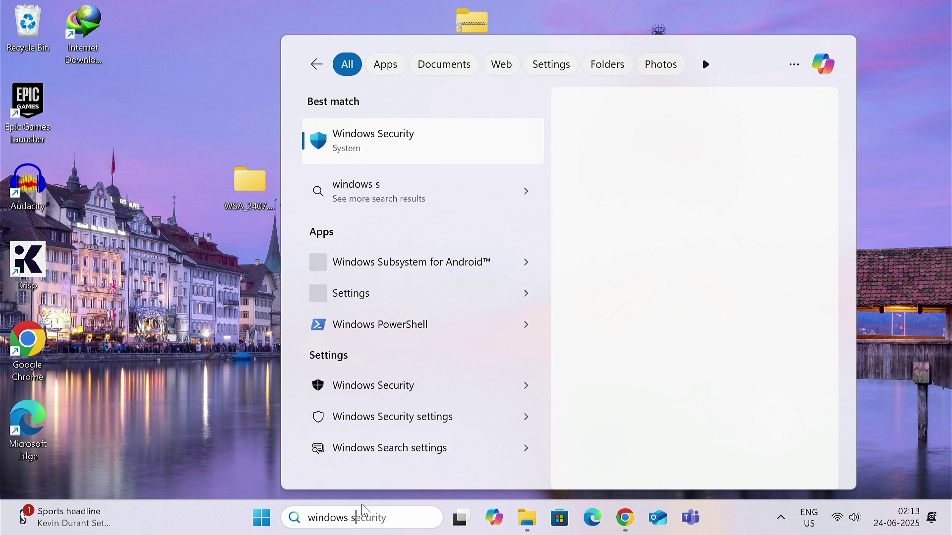
{"action": "left_click", "coordinate": [493, 152]}
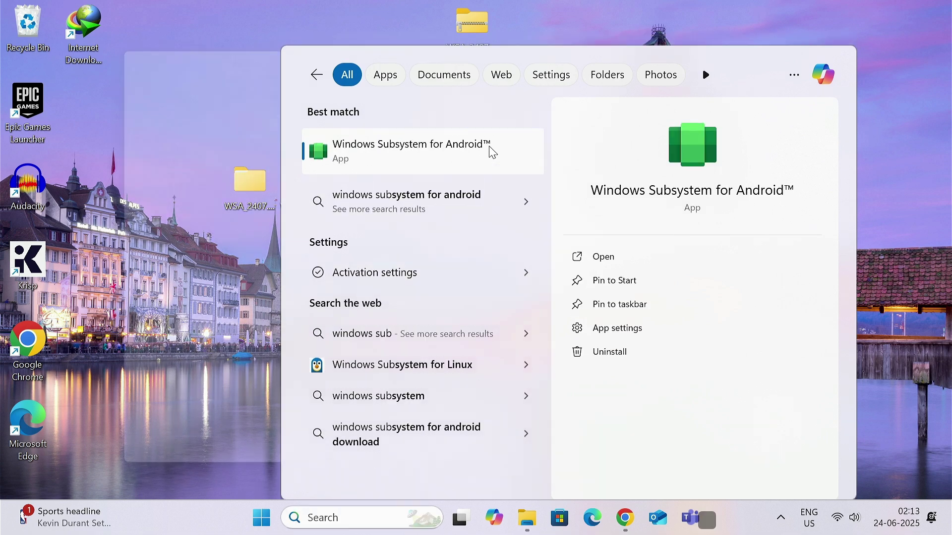
{"action": "left_click", "coordinate": [115, 44]}
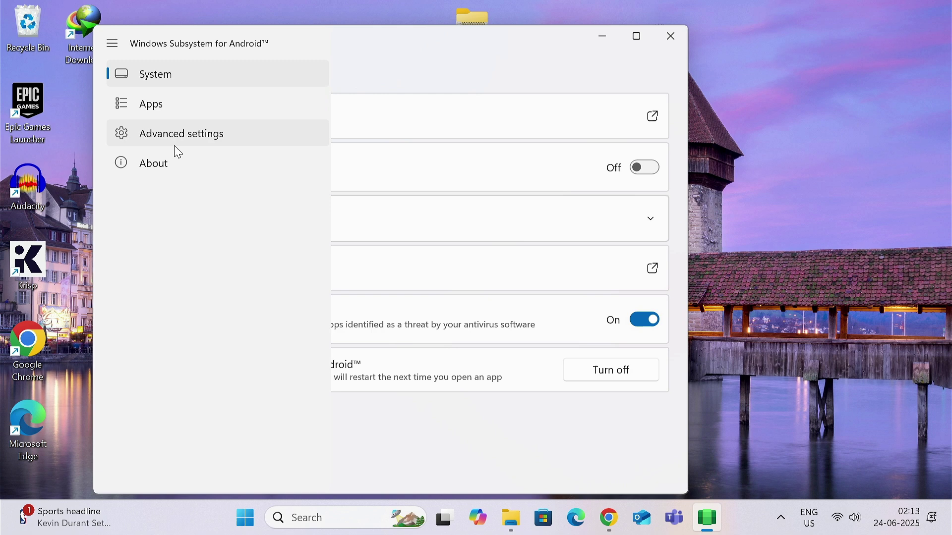
{"action": "left_click", "coordinate": [177, 114]}
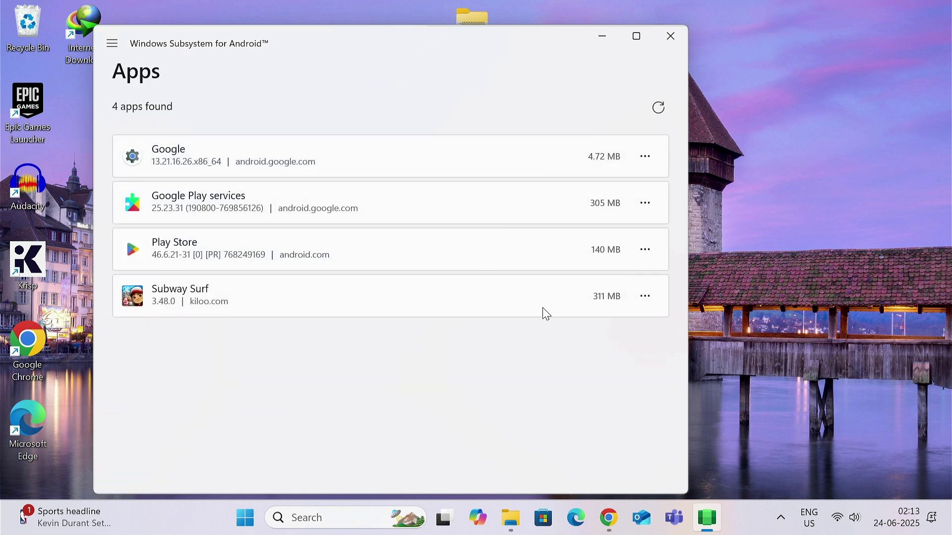
{"action": "left_click", "coordinate": [645, 296]}
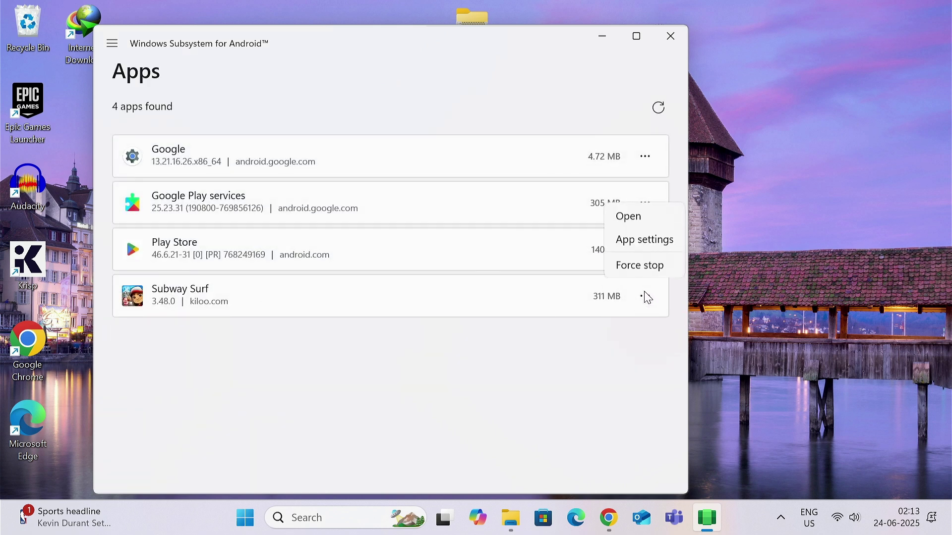
{"action": "left_click", "coordinate": [639, 220]}
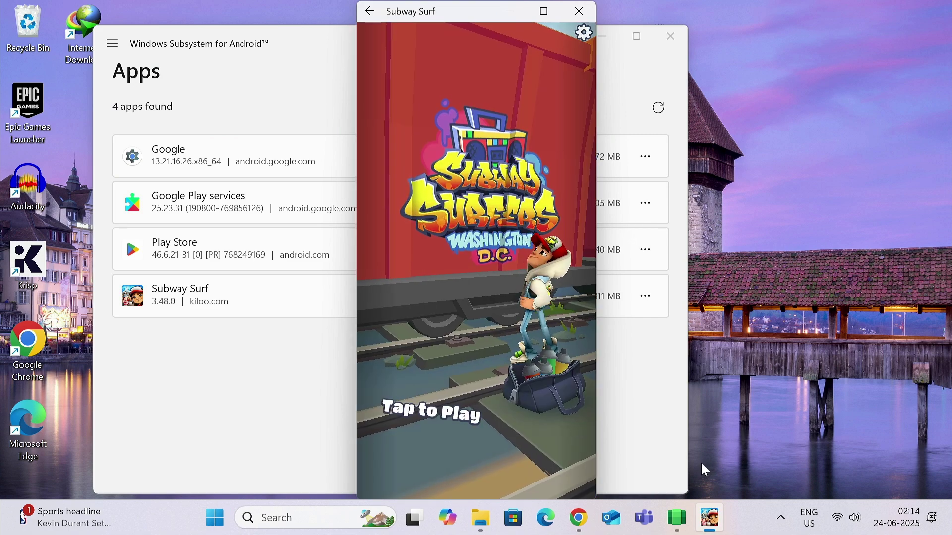
- Start a Subway Surfers run, jump over three barriers, then close the game
{"action": "left_click", "coordinate": [501, 396]}
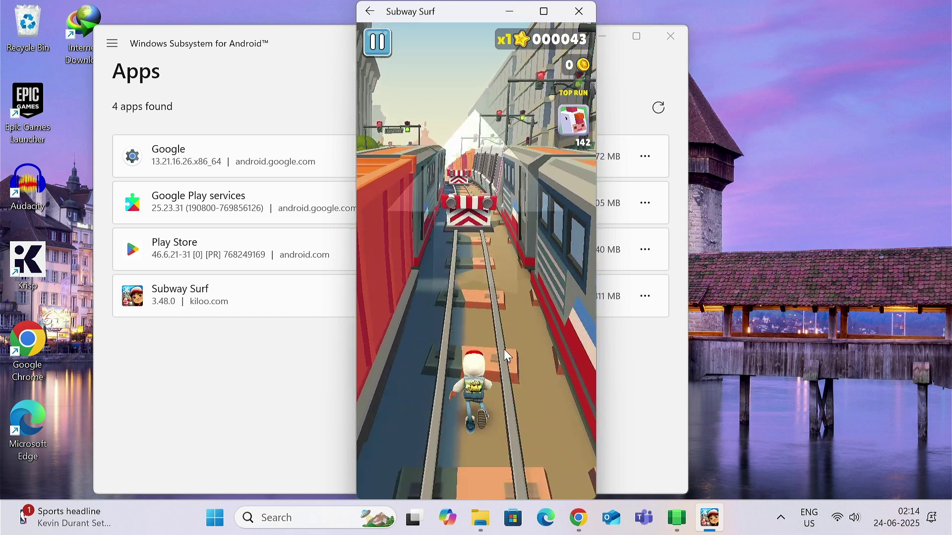
{"action": "left_click_drag", "start_coordinate": [507, 287], "coordinate": [513, 138]}
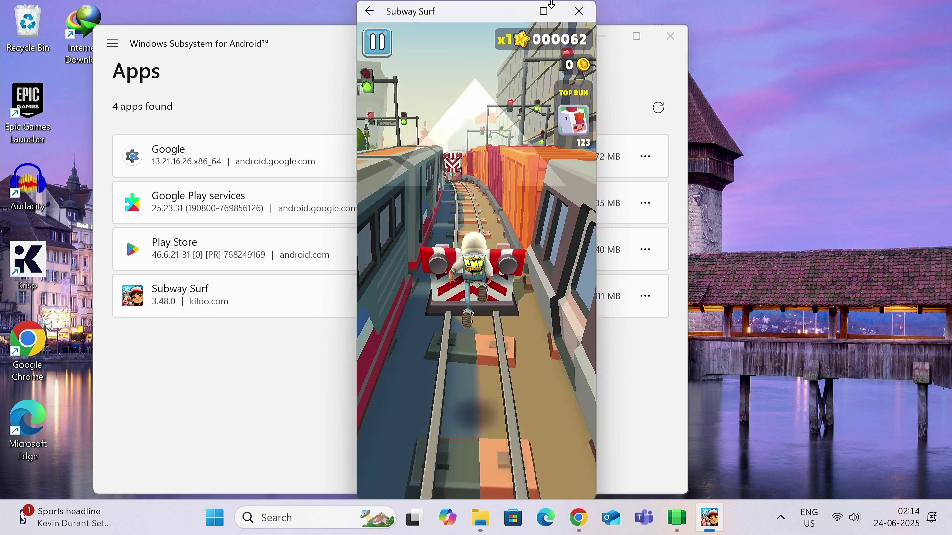
{"action": "left_click_drag", "start_coordinate": [492, 225], "coordinate": [505, 10]}
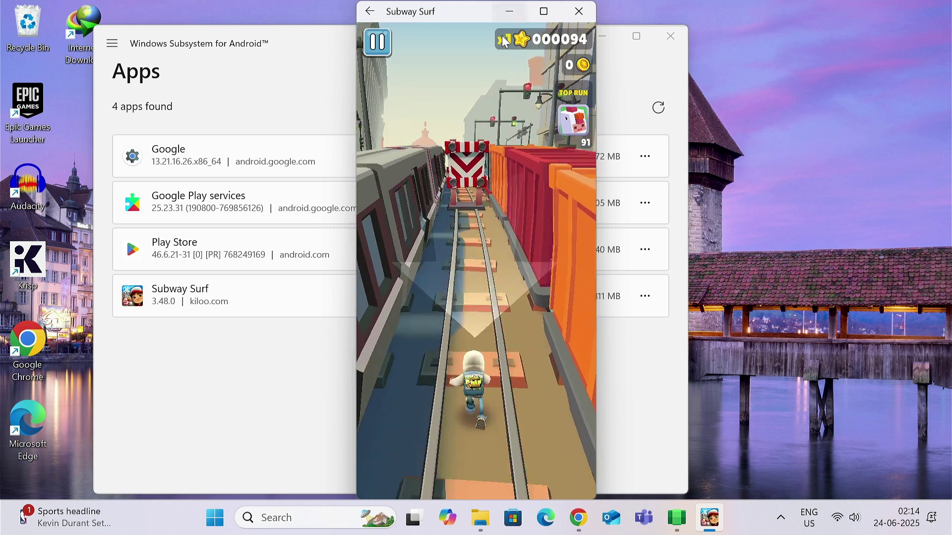
{"action": "left_click_drag", "start_coordinate": [453, 284], "coordinate": [484, 161]}
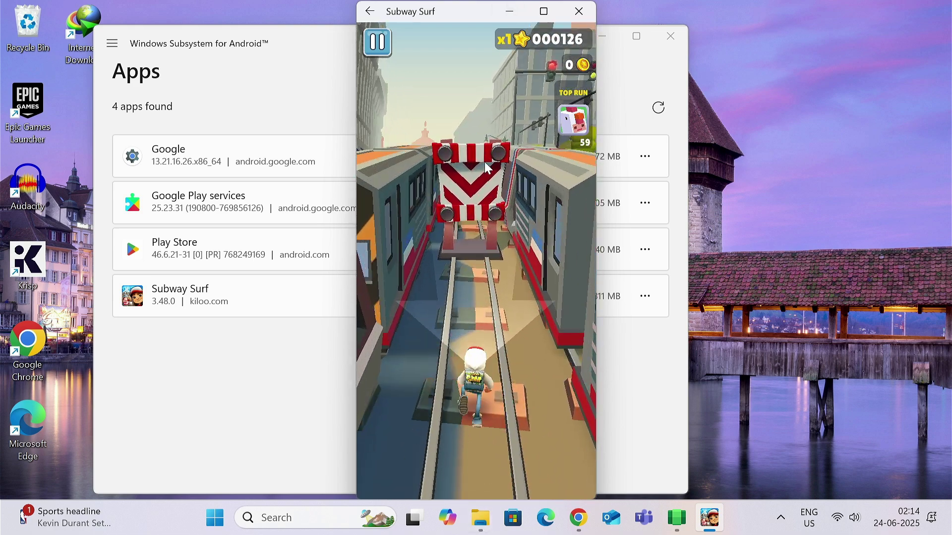
{"action": "left_click", "coordinate": [579, 11]}
- Close WSA and install WSA PacMan 1.5.0 into the existing folder with .apk and .xapk associations
{"action": "left_click", "coordinate": [665, 36]}
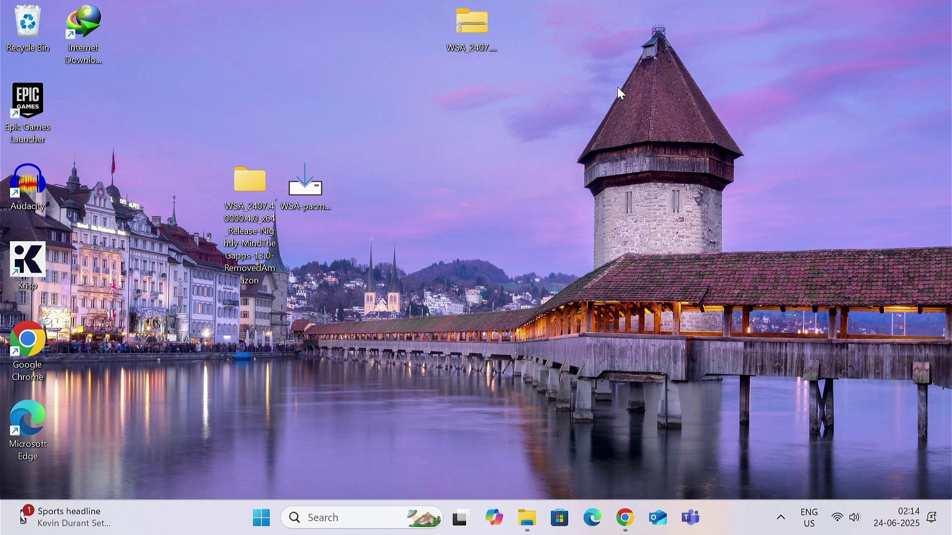
{"action": "double_click", "coordinate": [317, 196]}
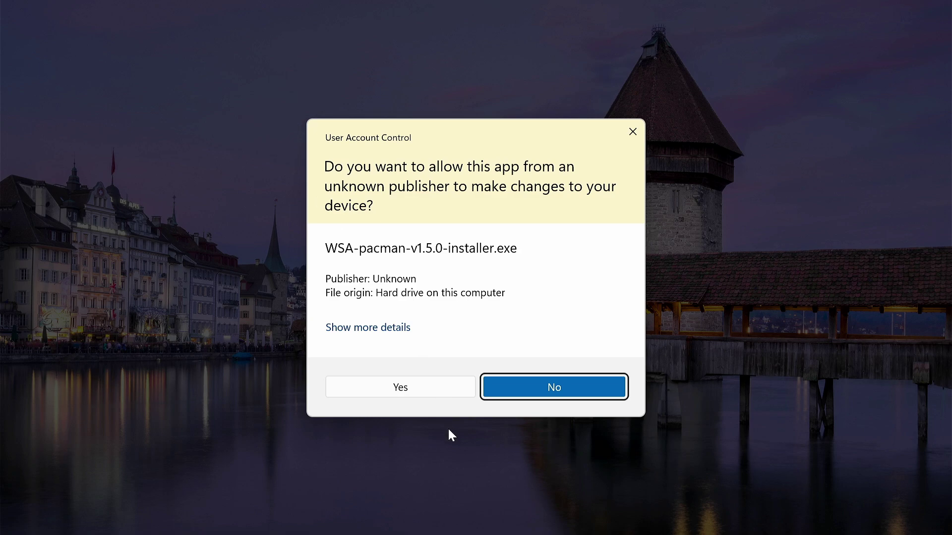
{"action": "left_click", "coordinate": [419, 384]}
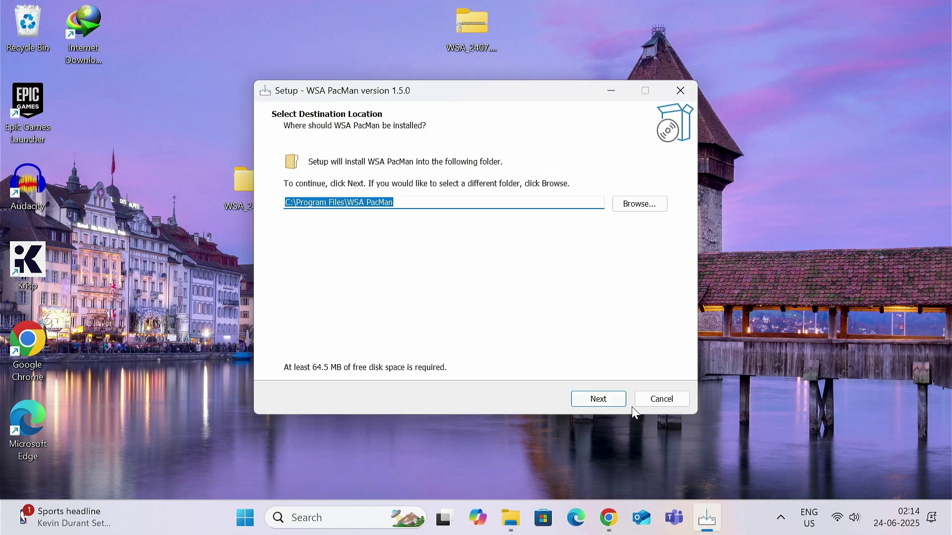
{"action": "left_click", "coordinate": [606, 399]}
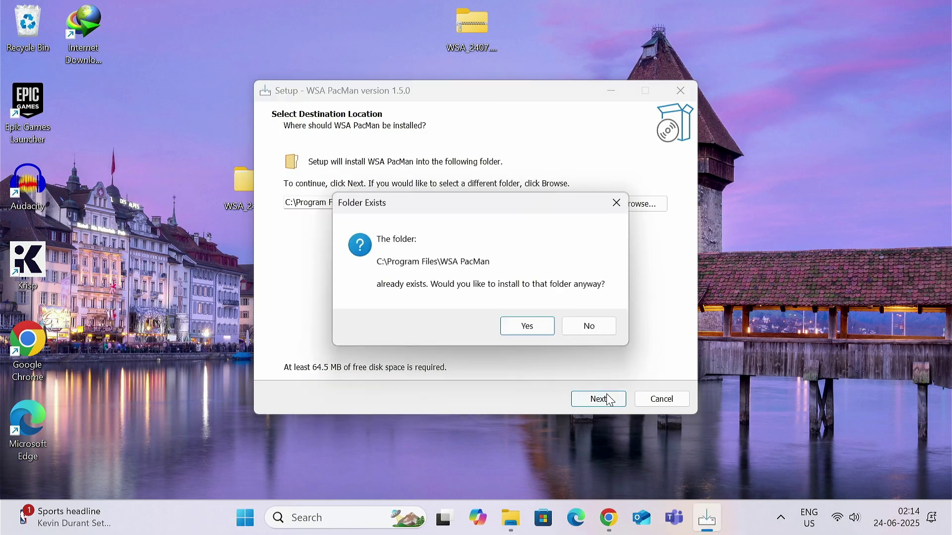
{"action": "left_click", "coordinate": [545, 325]}
{"action": "left_click", "coordinate": [591, 402]}
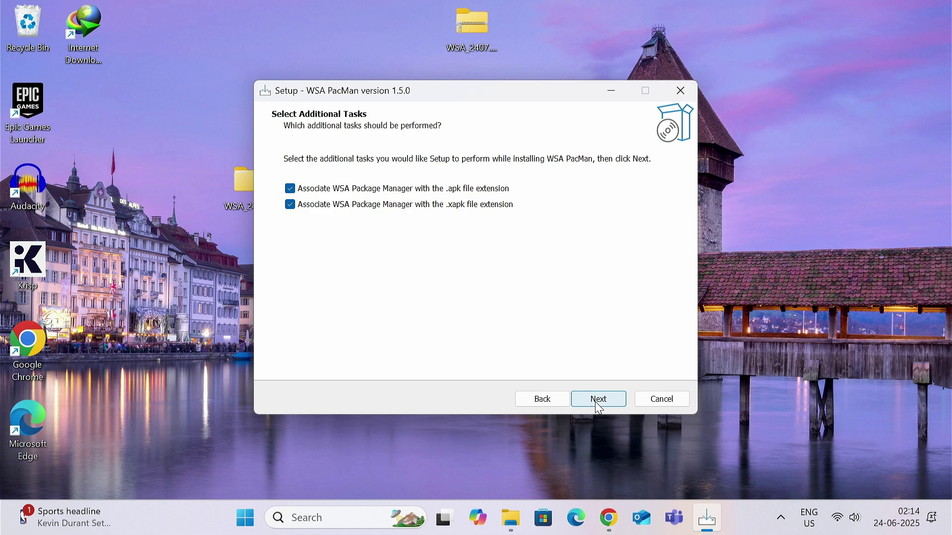
{"action": "left_click", "coordinate": [598, 400]}
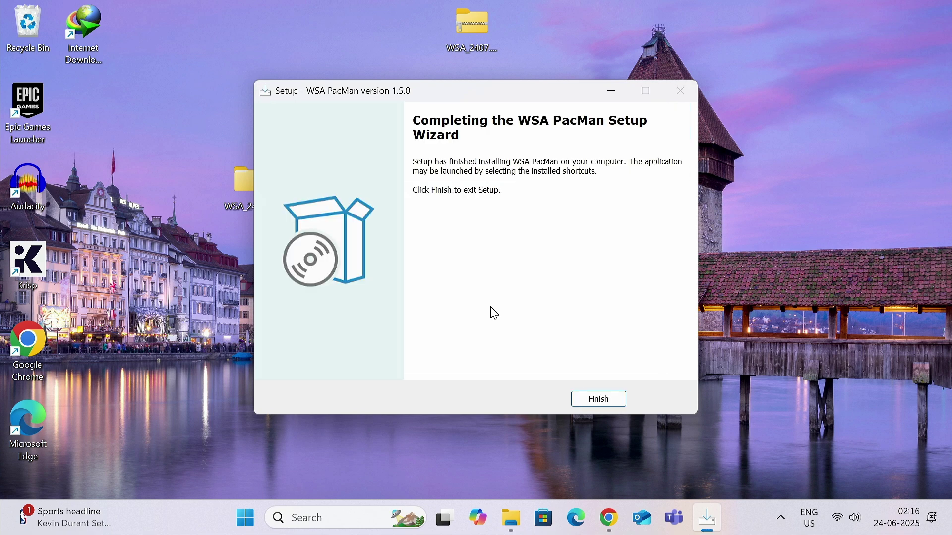
{"action": "left_click", "coordinate": [598, 400]}
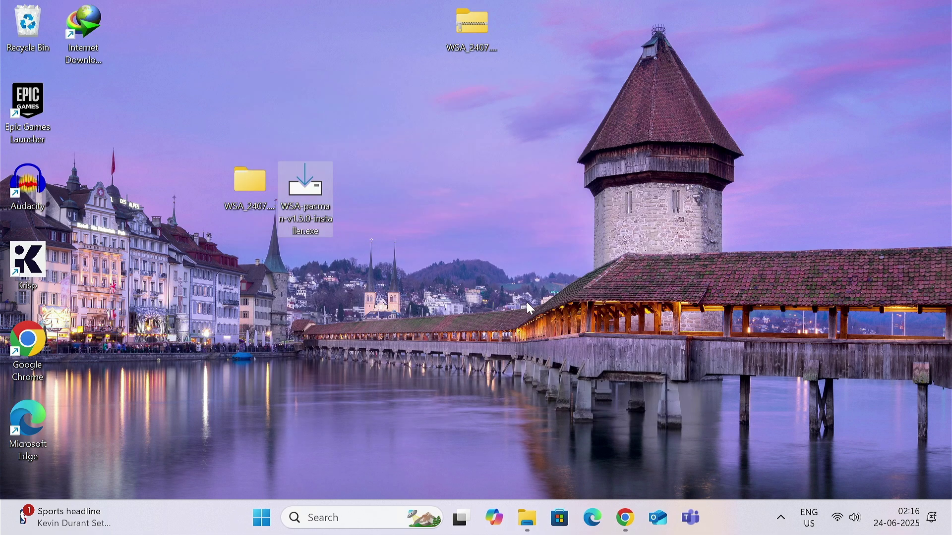
- Download whatsapp-messenger-2-25-18-77.apk (110.18 MB) from Uptodown via IDM and open its Downloads folder
{"action": "key", "text": "alt+Tab"}
{"action": "left_click", "coordinate": [180, 408]}
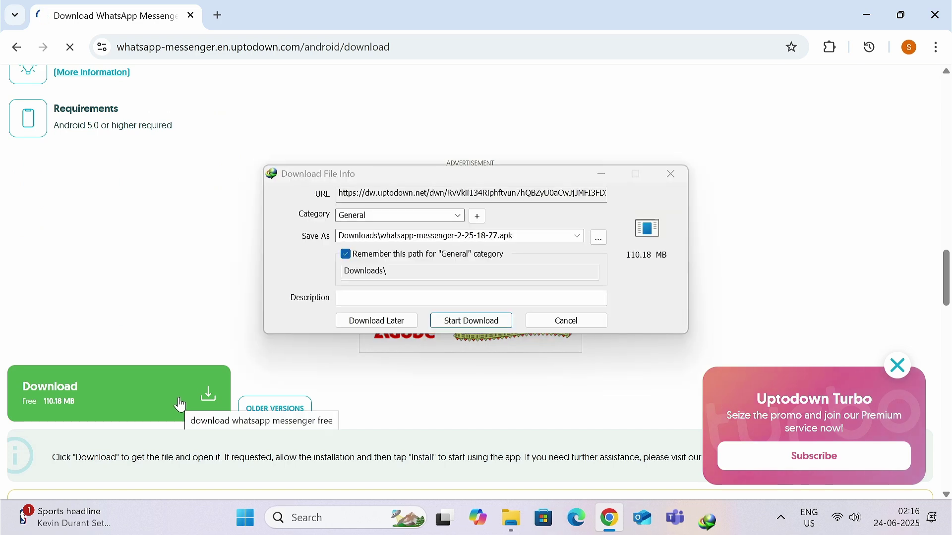
{"action": "left_click", "coordinate": [470, 321]}
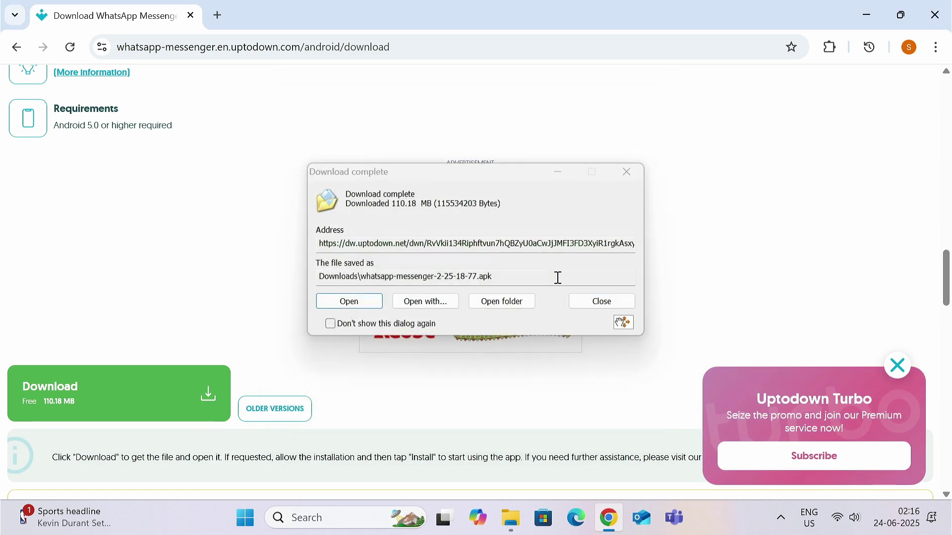
{"action": "left_click", "coordinate": [488, 303]}
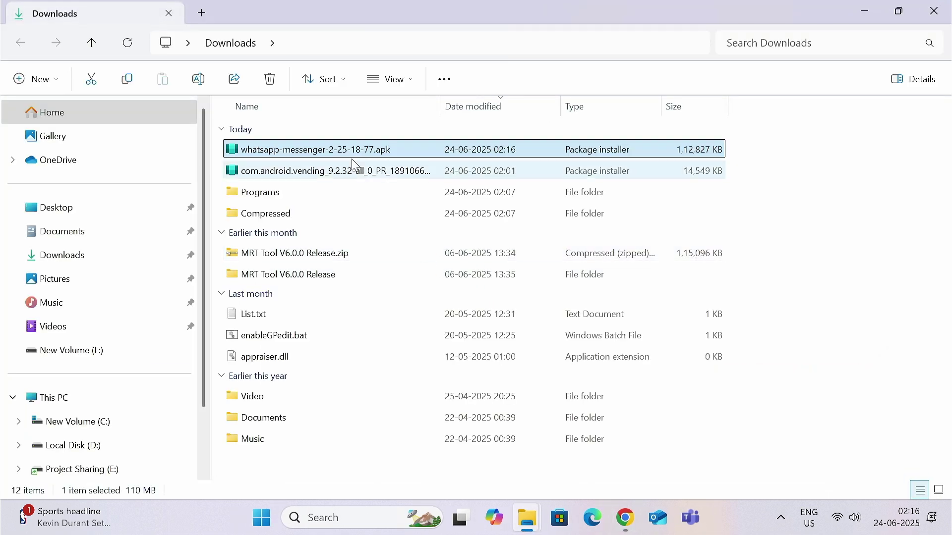
- Install WhatsApp 2.25.18.77 from the downloaded APK through WSA PacMan, allowing ADB debugging
{"action": "double_click", "coordinate": [350, 149]}
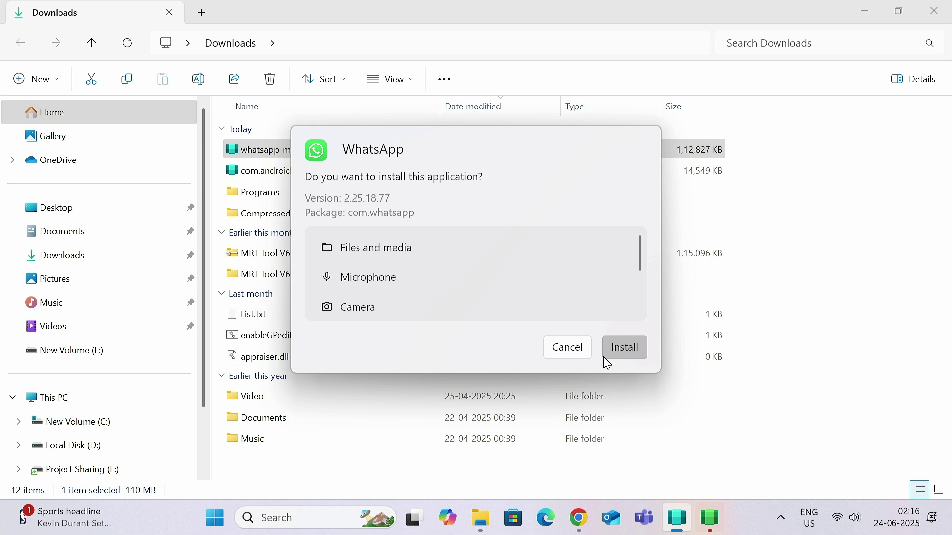
{"action": "mouse_move", "coordinate": [723, 521]}
{"action": "left_click", "coordinate": [709, 436]}
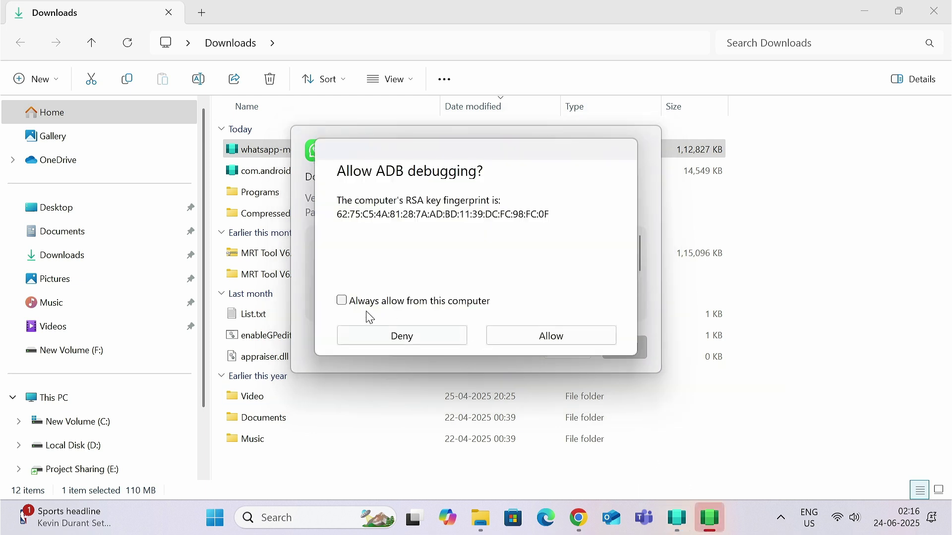
{"action": "left_click", "coordinate": [516, 337]}
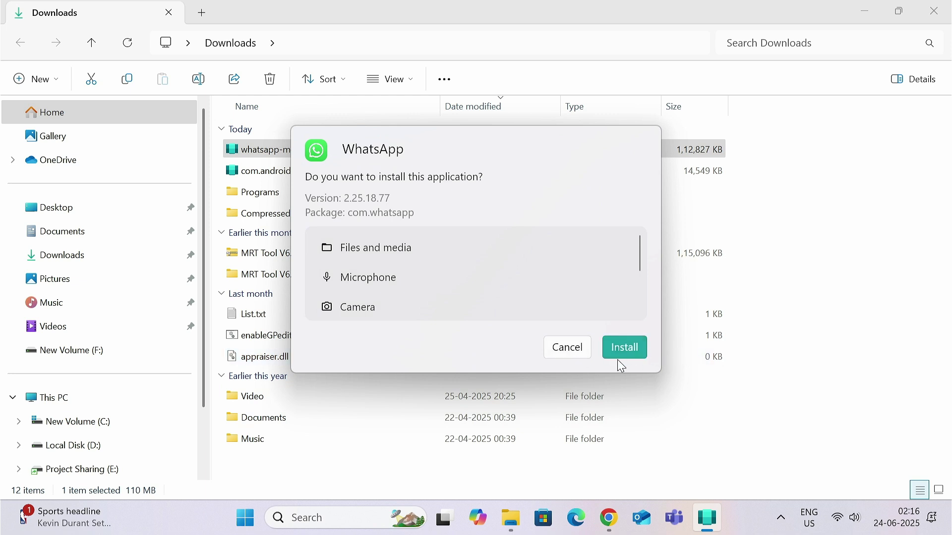
{"action": "left_click", "coordinate": [617, 353]}
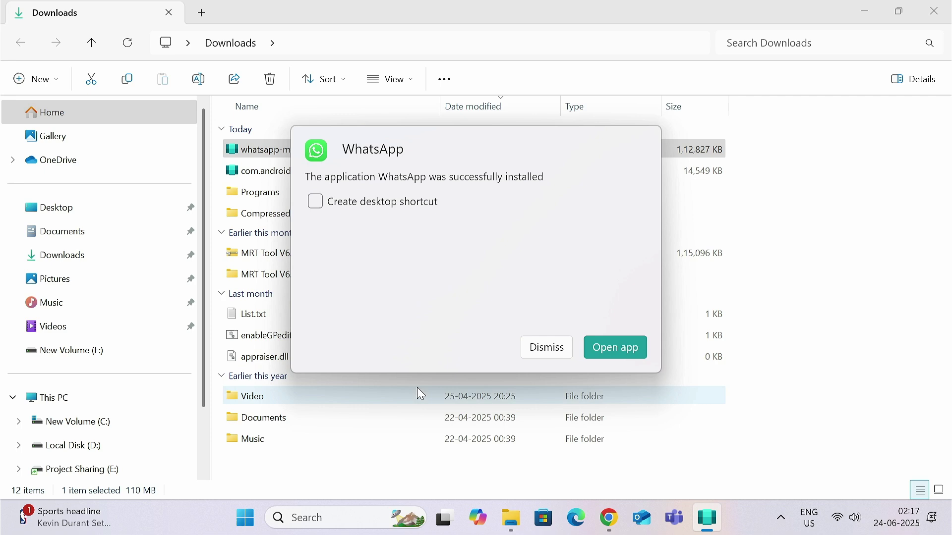
- Launch WhatsApp from its desktop shortcut, agree to the terms to reach QR linking, then close it
{"action": "left_click", "coordinate": [616, 350]}
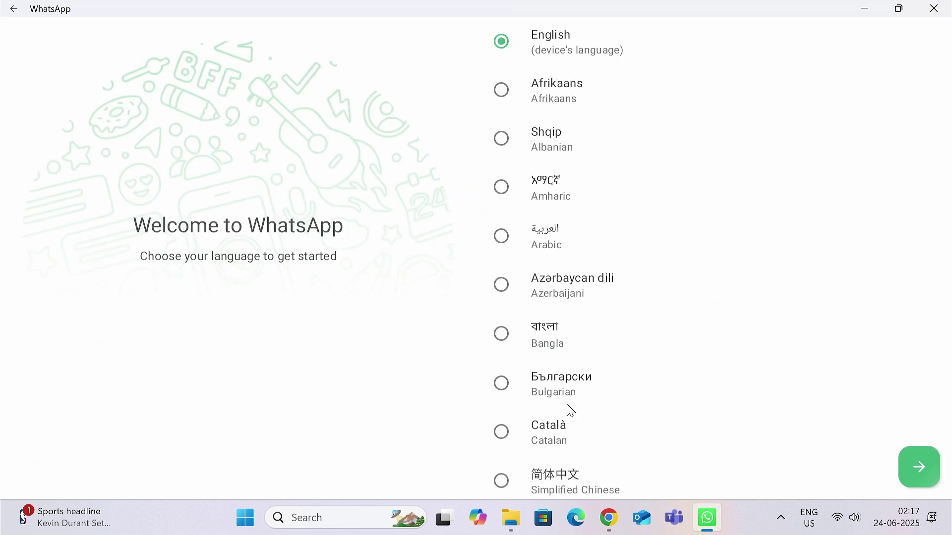
{"action": "scroll", "coordinate": [558, 386], "scroll_direction": "down", "scroll_amount": 20}
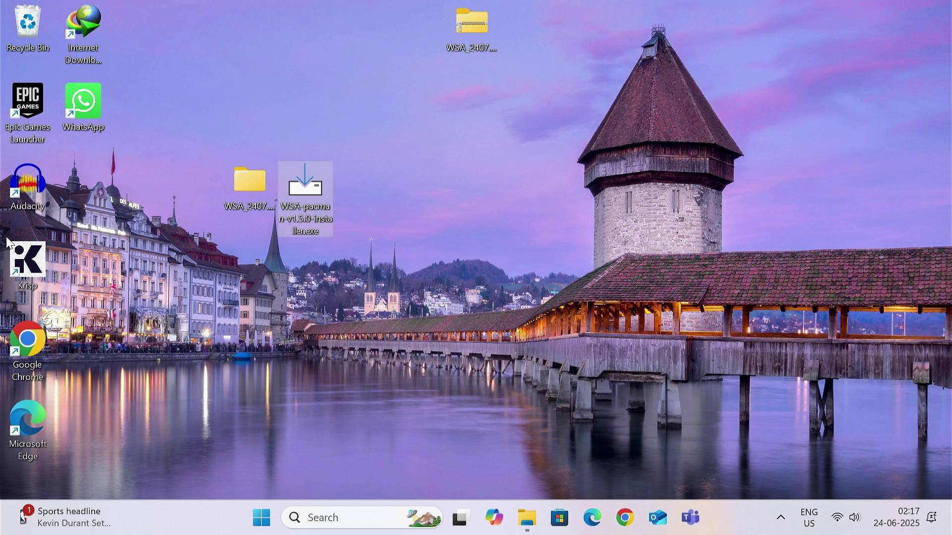
{"action": "double_click", "coordinate": [91, 118]}
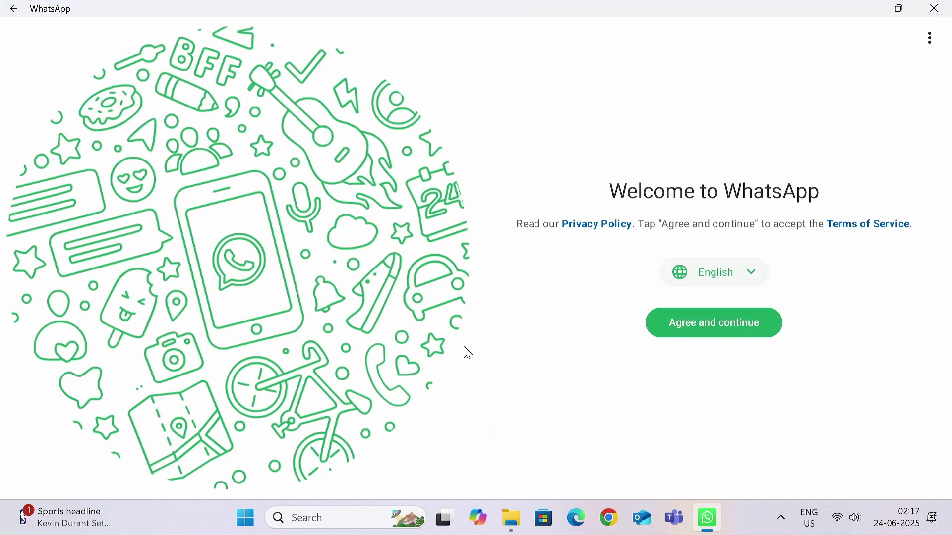
{"action": "left_click", "coordinate": [711, 327]}
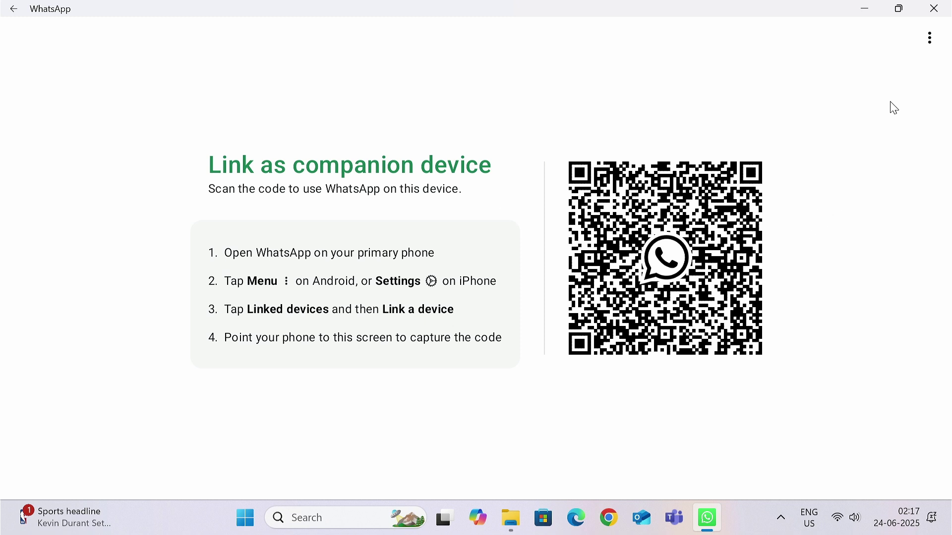
{"action": "left_click", "coordinate": [936, 10]}
{"action": "left_click_drag", "start_coordinate": [143, 81], "coordinate": [491, 350]}
{"action": "left_click", "coordinate": [585, 248]}
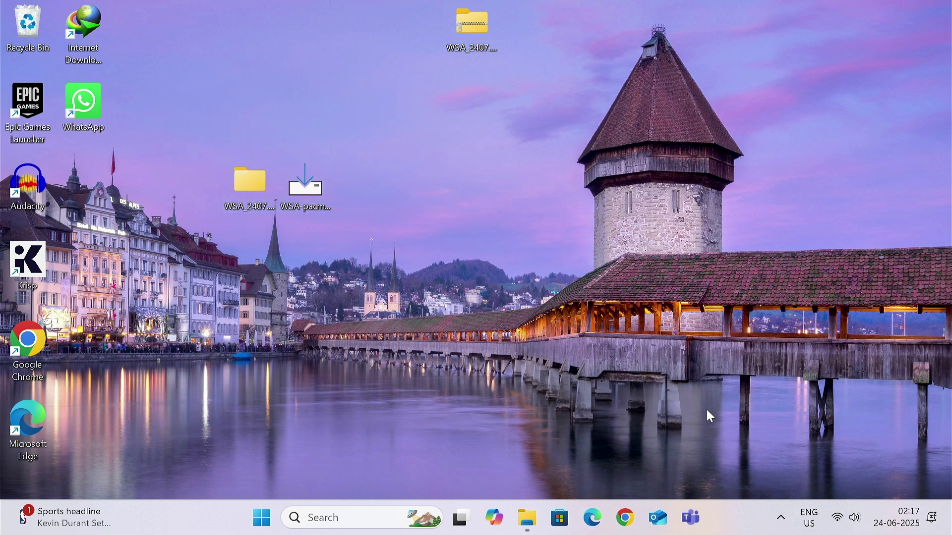